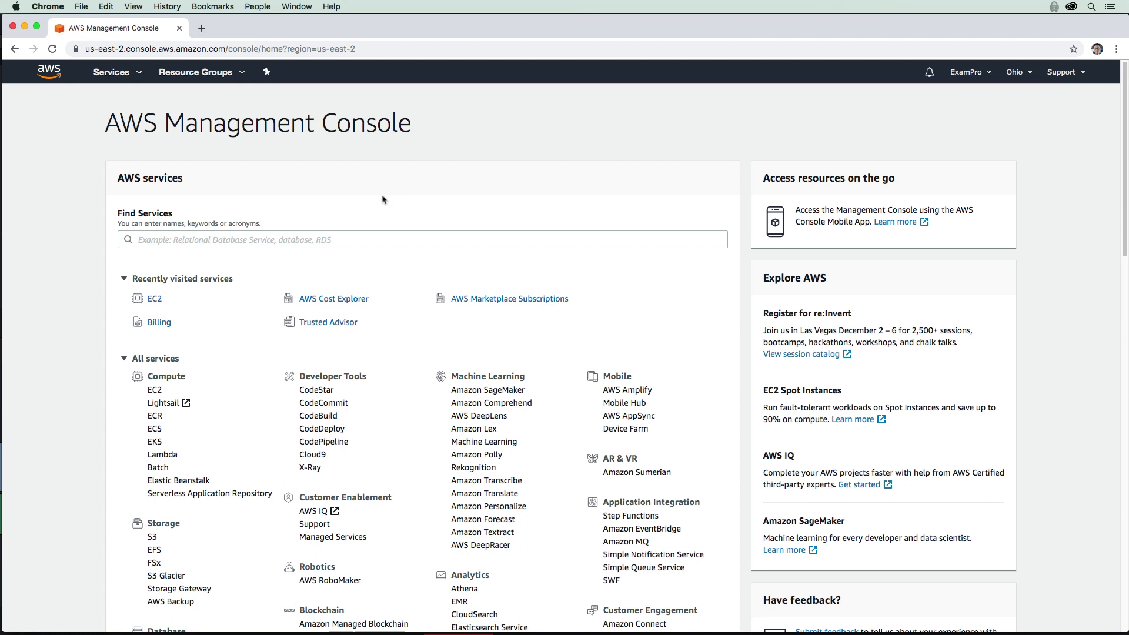
- Find the EC2 service and begin an instance launch with the 64-bit (x86) Amazon Linux 2 AMI
{"action": "left_click", "coordinate": [120, 82]}
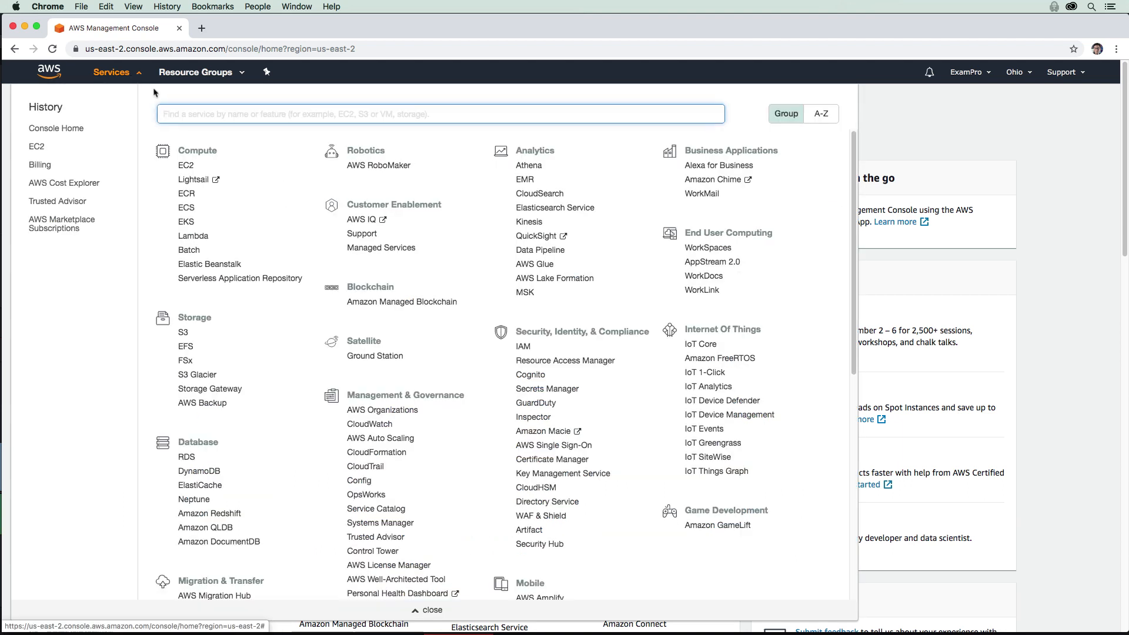
{"action": "type", "text": "ec2"}
{"action": "left_click", "coordinate": [271, 138]}
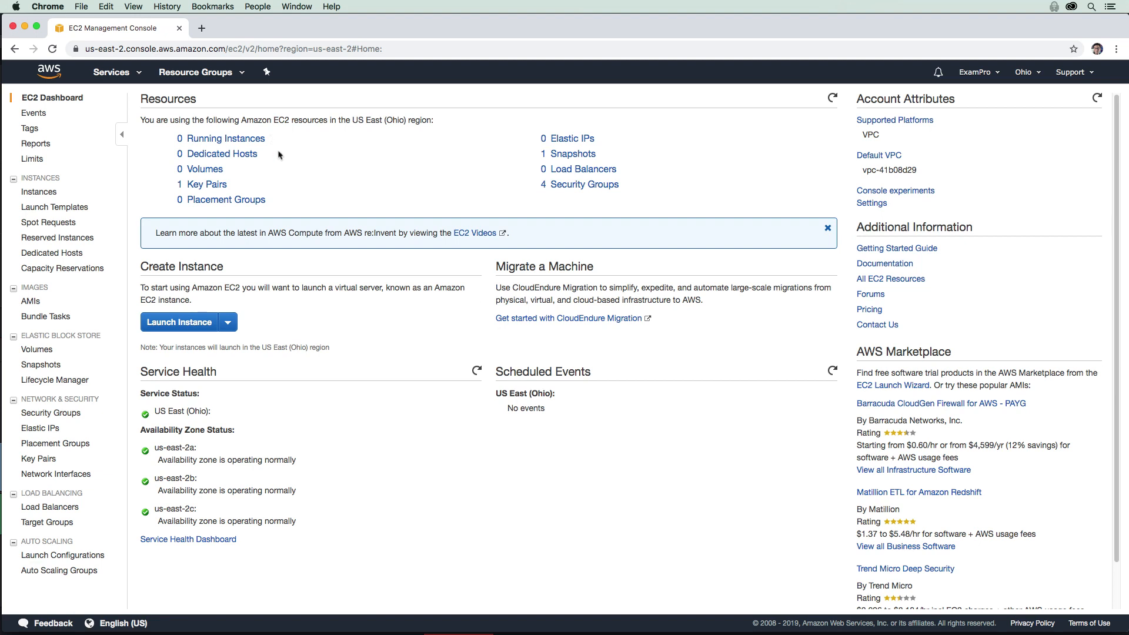
{"action": "left_click", "coordinate": [200, 323]}
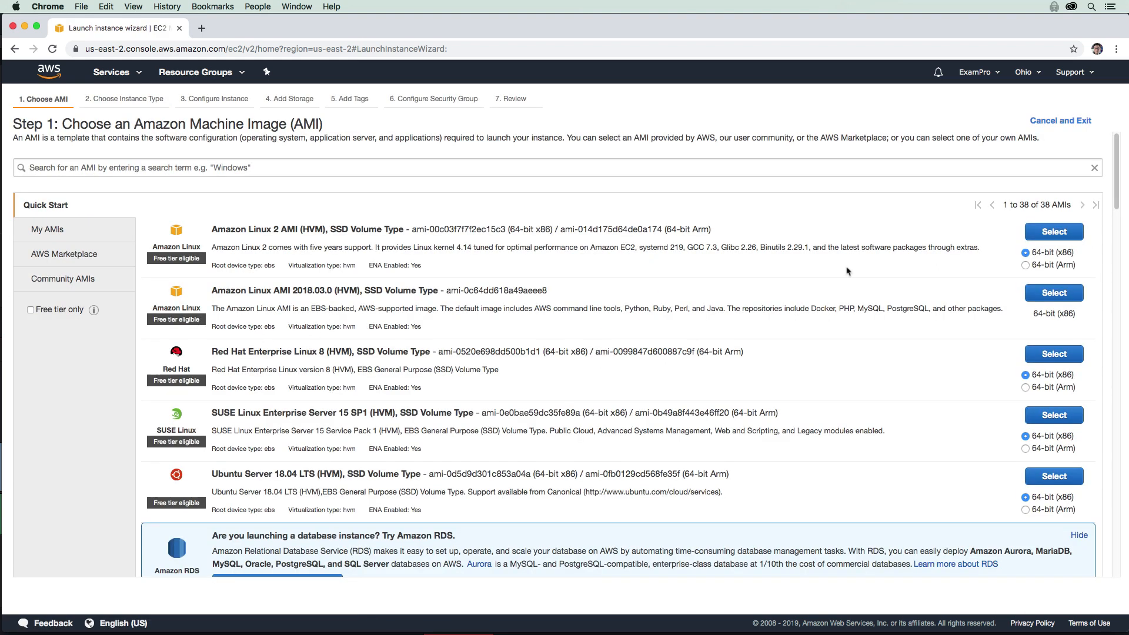
{"action": "left_click", "coordinate": [1044, 231]}
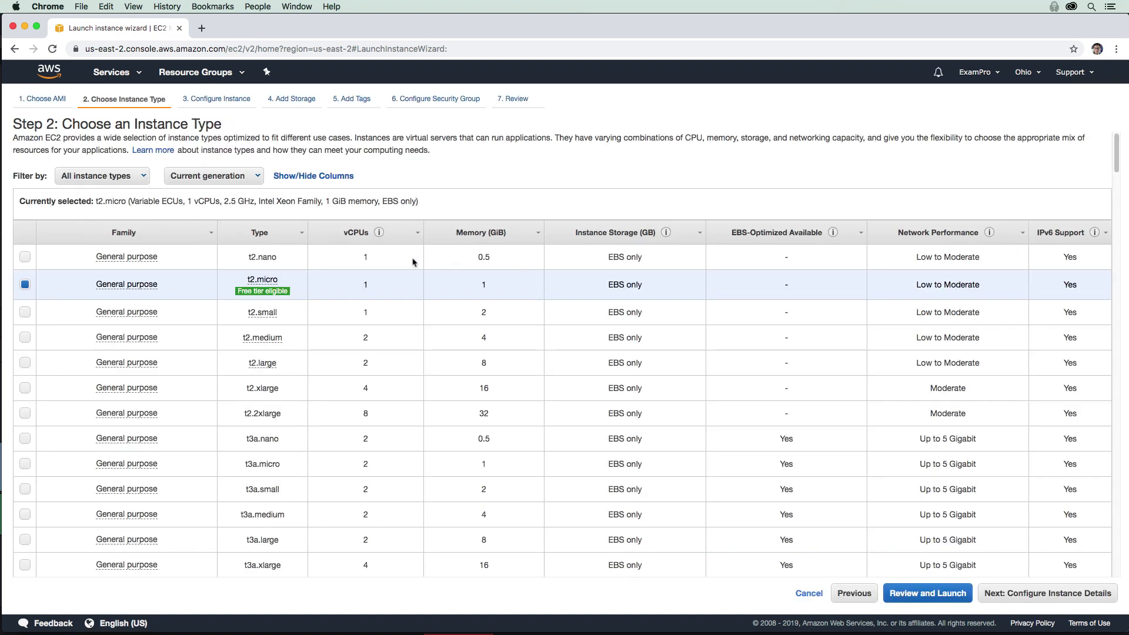
- Keep the t2.micro instance type, set the number of instances to 2 and continue to storage
{"action": "mouse_move", "coordinate": [257, 294]}
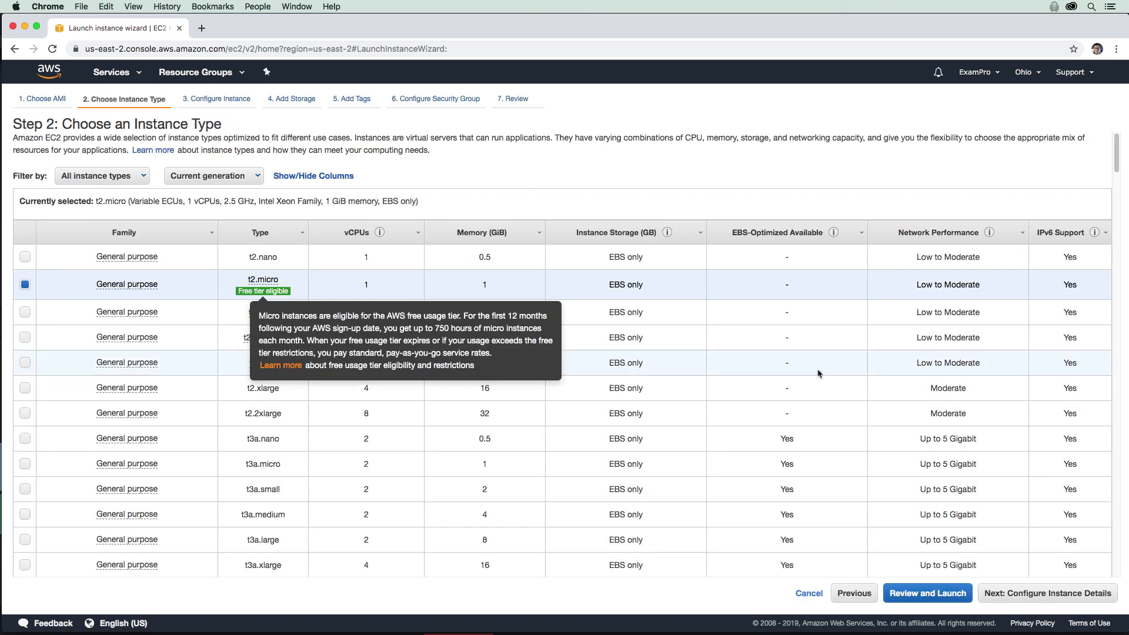
{"action": "left_click", "coordinate": [1032, 597]}
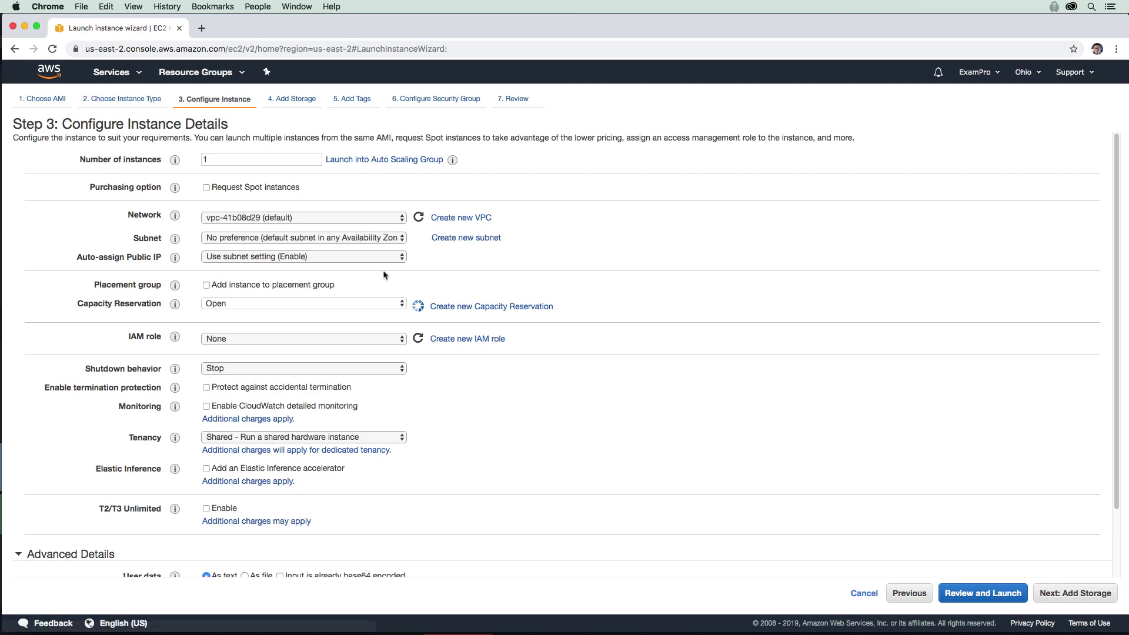
{"action": "left_click", "coordinate": [206, 159]}
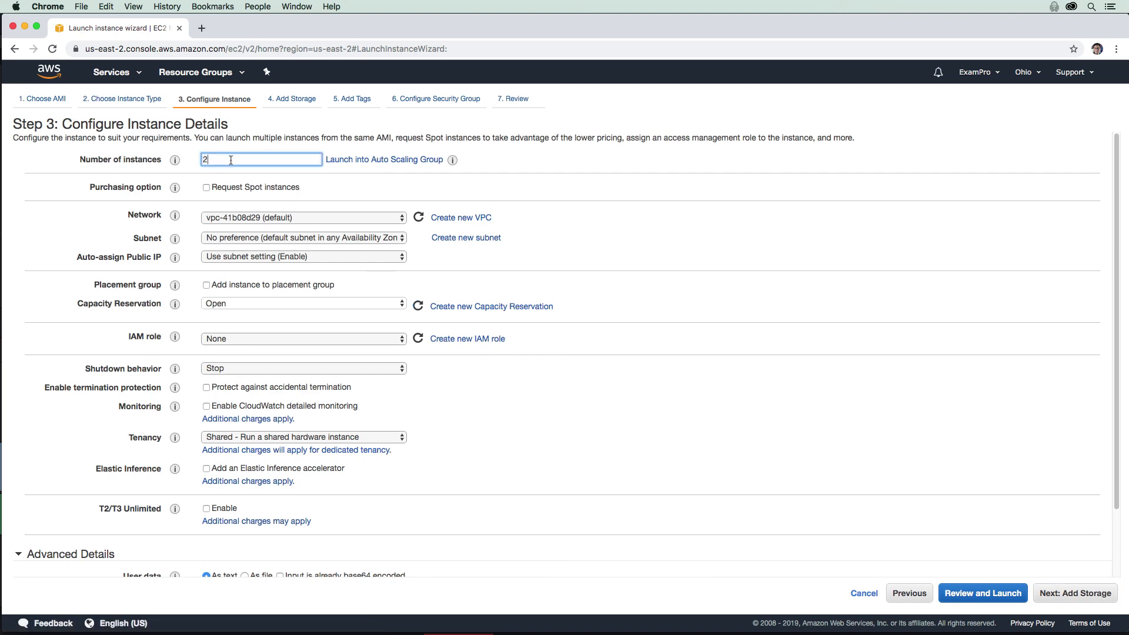
{"action": "left_click", "coordinate": [1049, 592]}
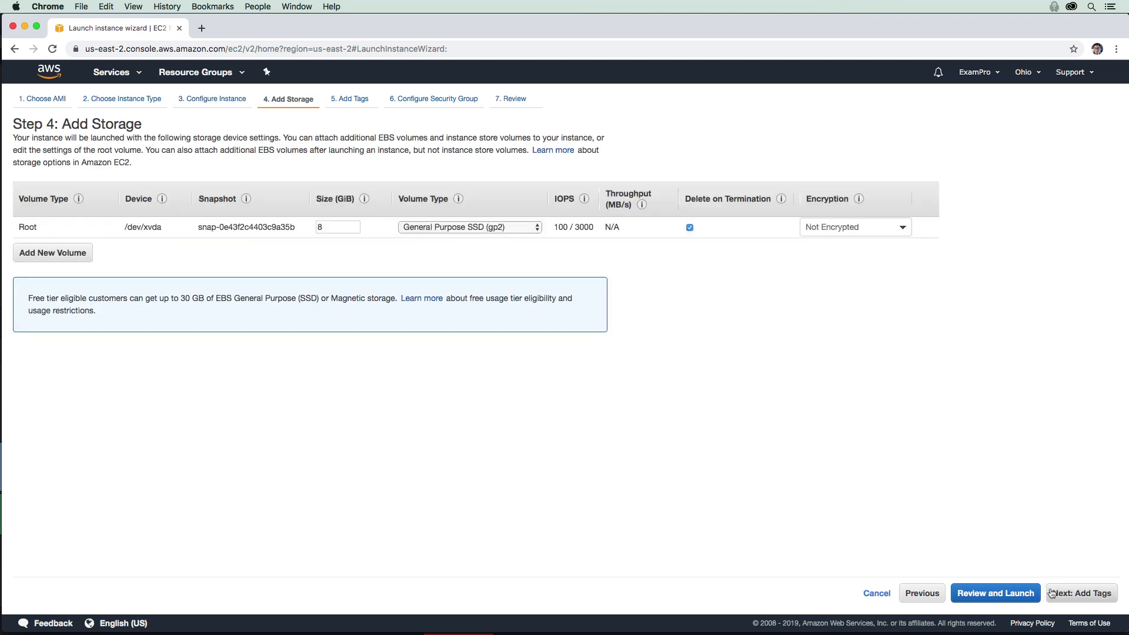
- Accept the default storage and add a tag with key Project and value TerokNor, then continue to the security group
{"action": "left_click", "coordinate": [1055, 594]}
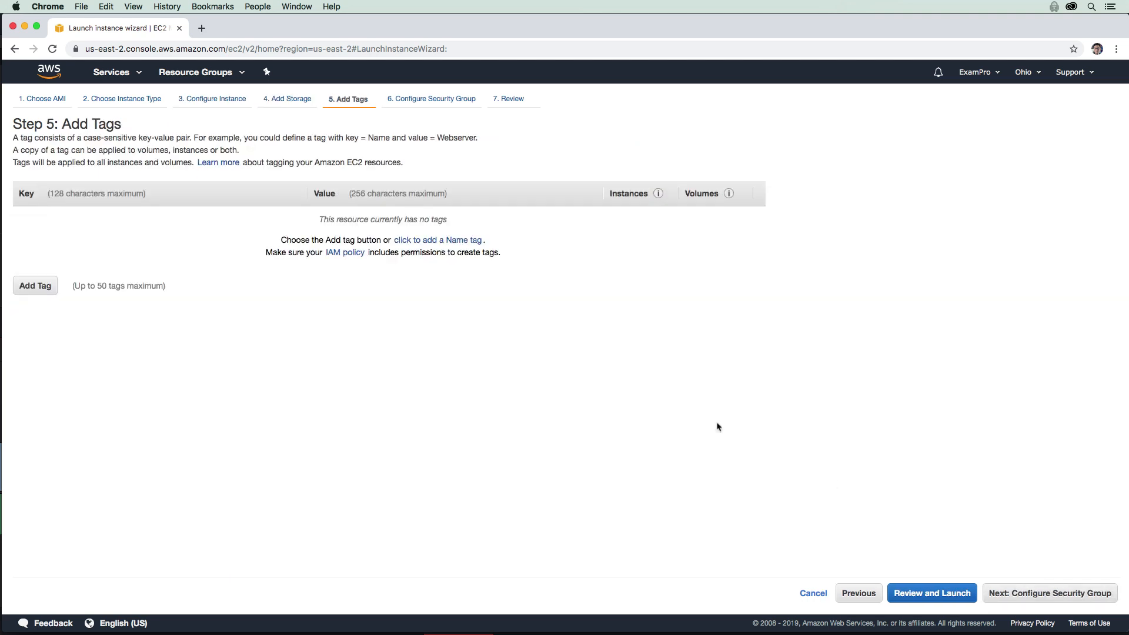
{"action": "left_click", "coordinate": [36, 285]}
{"action": "type", "text": "Project"}
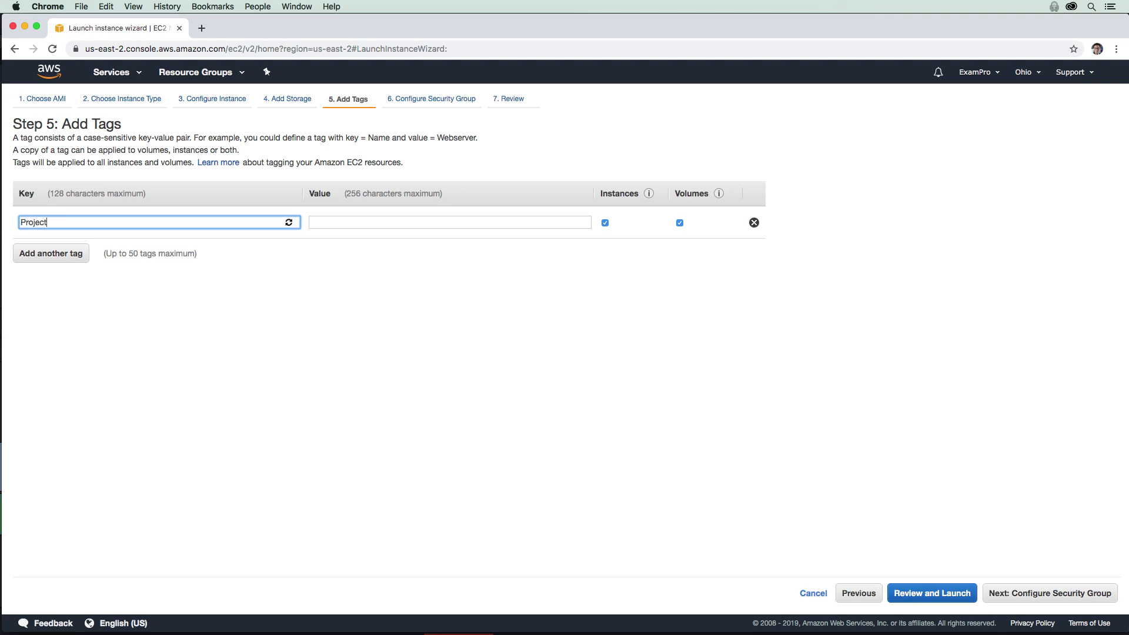
{"action": "key", "text": "Tab"}
{"action": "type", "text": "Ter"}
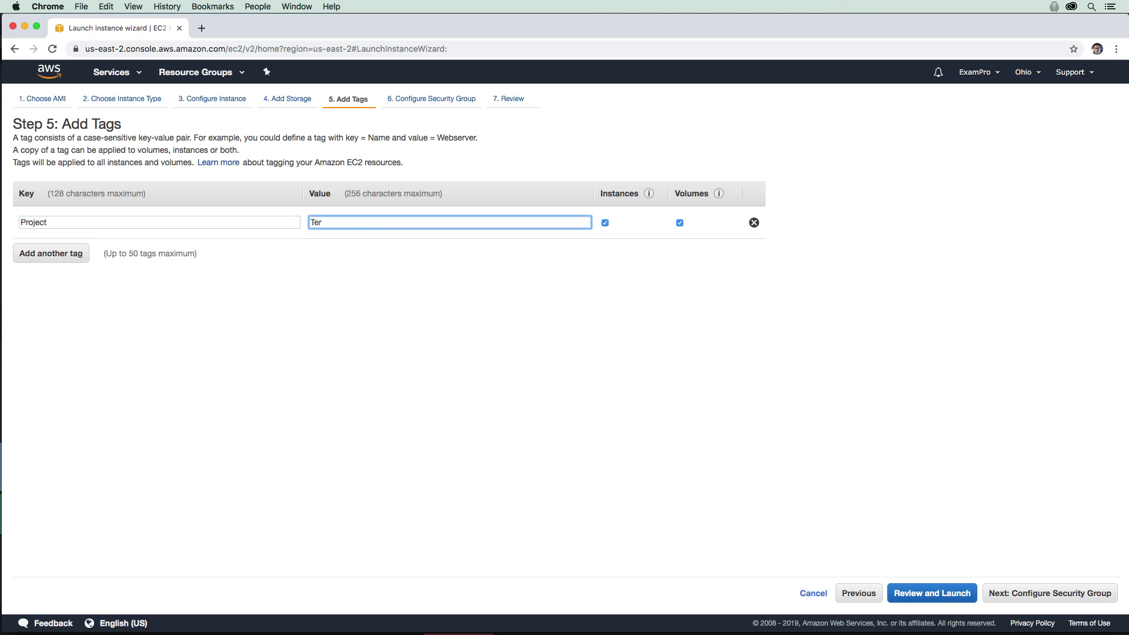
{"action": "type", "text": "ok"}
{"action": "type", "text": "rok"}
{"action": "type", "text": "Nor"}
{"action": "left_click", "coordinate": [1095, 593]}
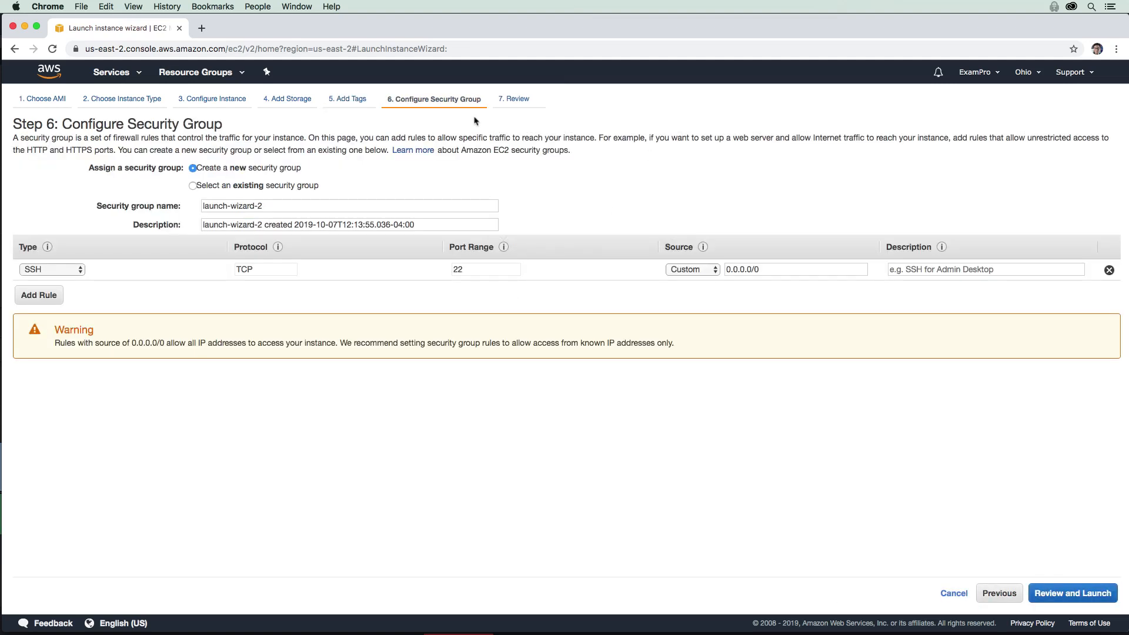
- Accept the default new security group and launch the instances without a key pair, acknowledging the access notice
{"action": "left_click", "coordinate": [1072, 594]}
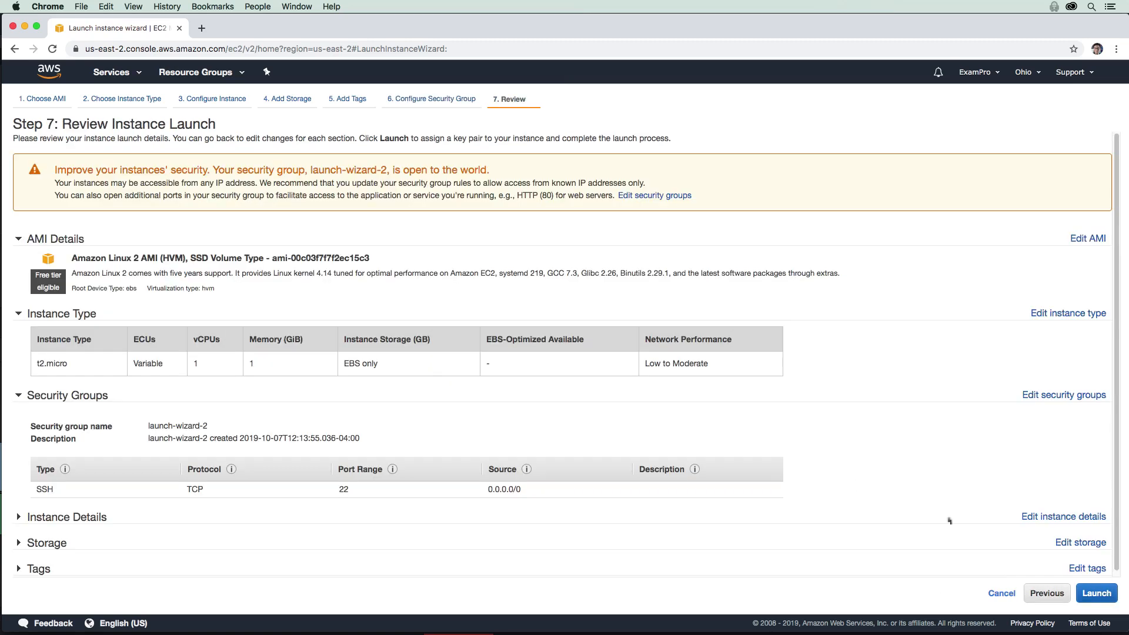
{"action": "left_click", "coordinate": [1097, 593]}
{"action": "left_click", "coordinate": [447, 364]}
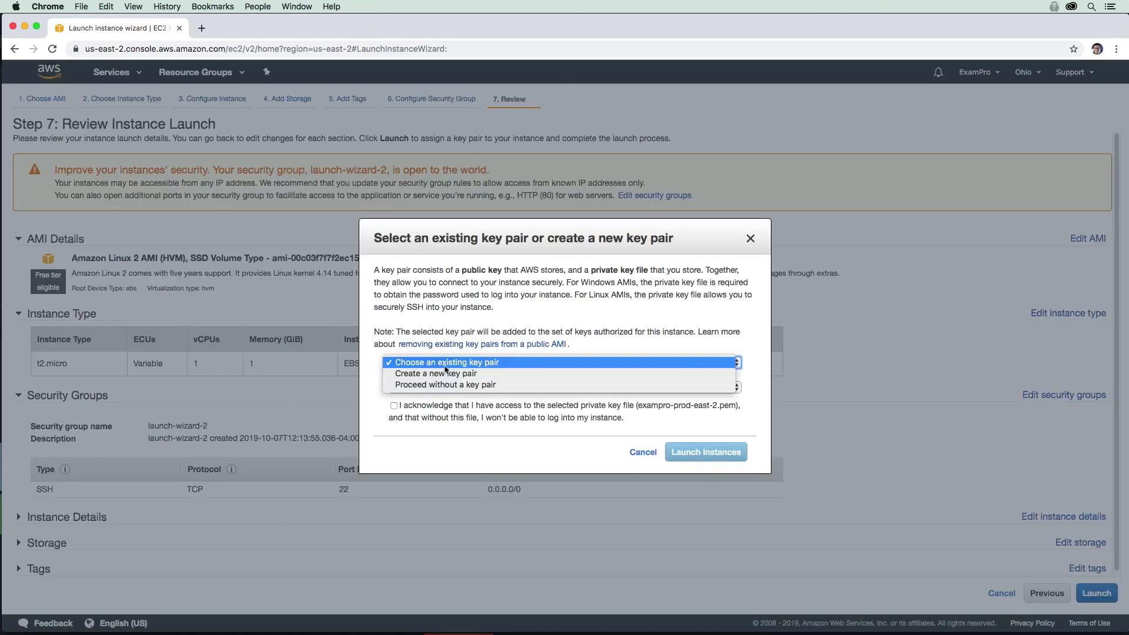
{"action": "left_click", "coordinate": [412, 387]}
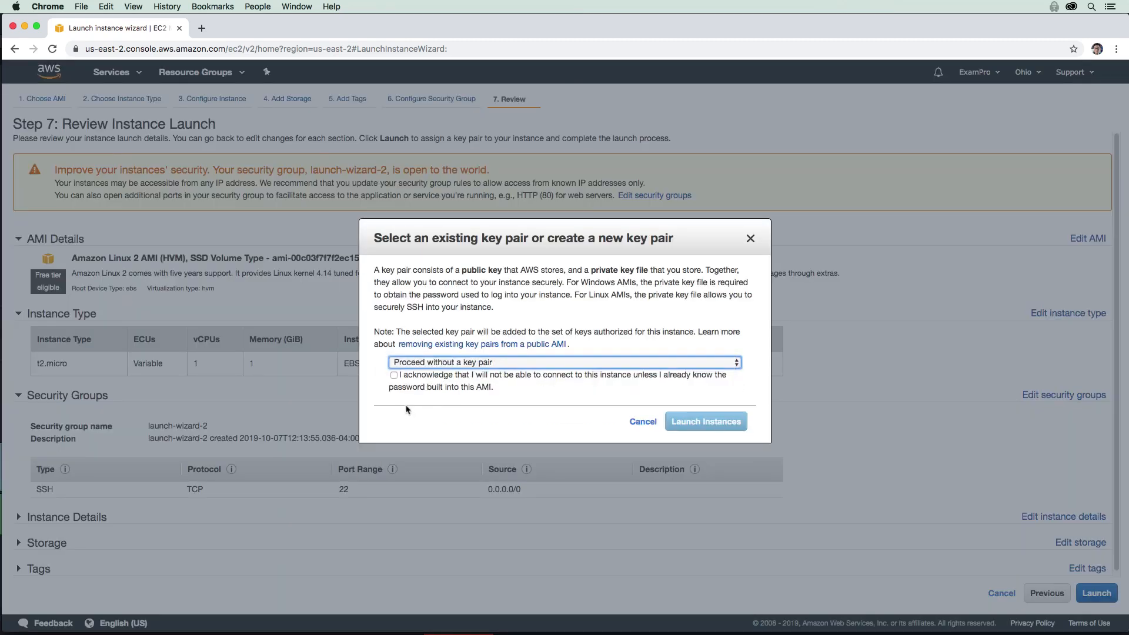
{"action": "left_click", "coordinate": [394, 375]}
{"action": "left_click", "coordinate": [711, 422]}
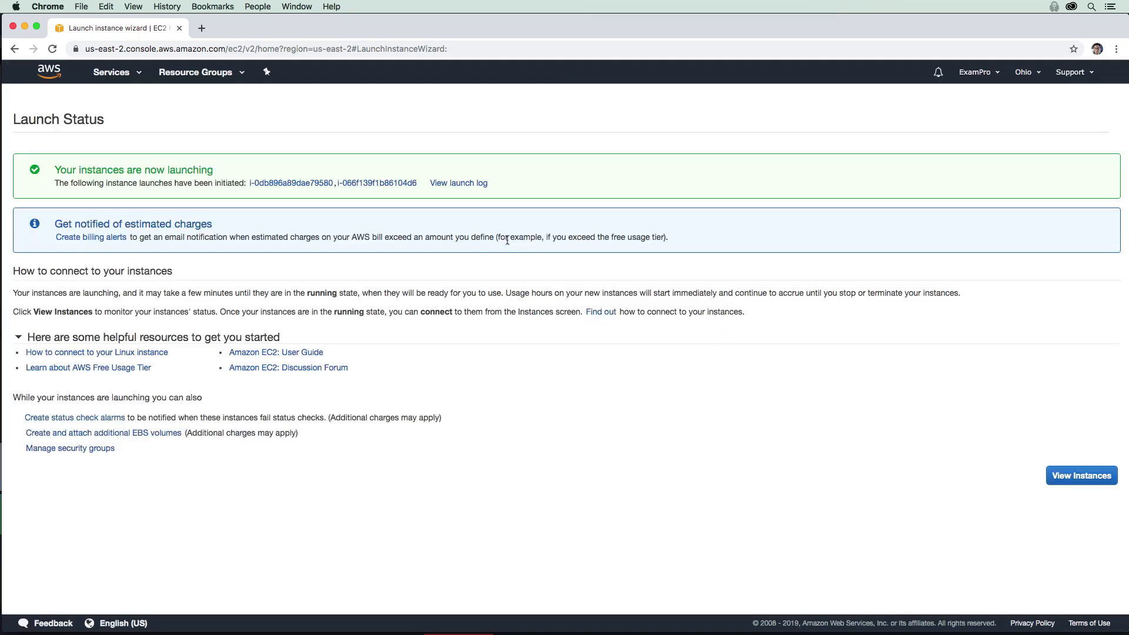
- Show the tags of the second instance in the instance list and enlarge its details area
{"action": "left_click", "coordinate": [1082, 476]}
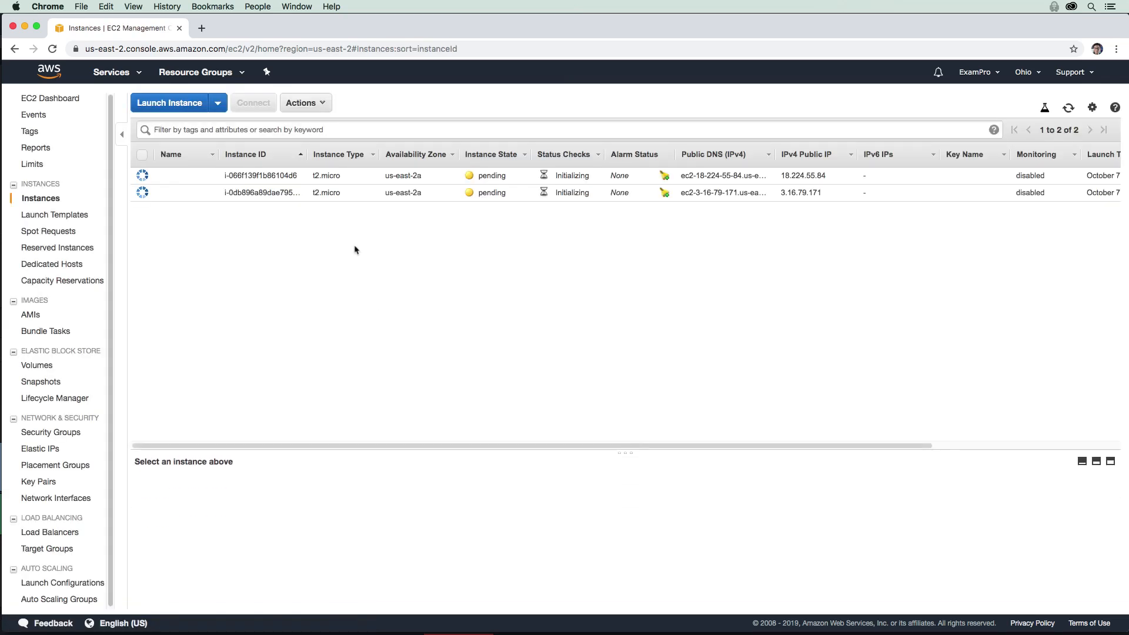
{"action": "left_click", "coordinate": [144, 196]}
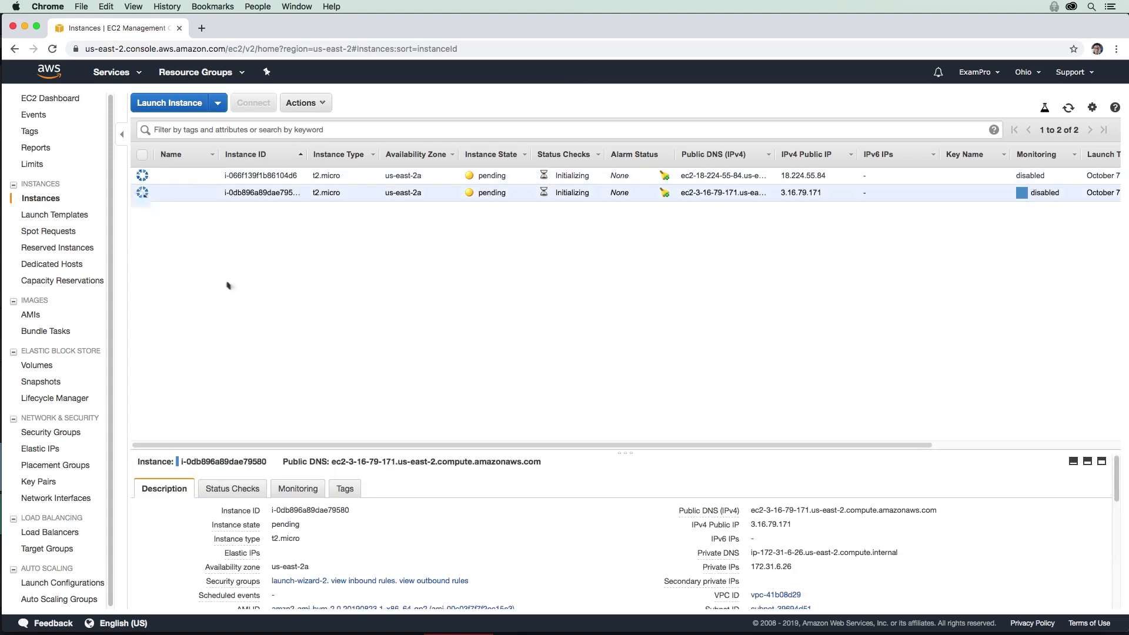
{"action": "left_click", "coordinate": [346, 488]}
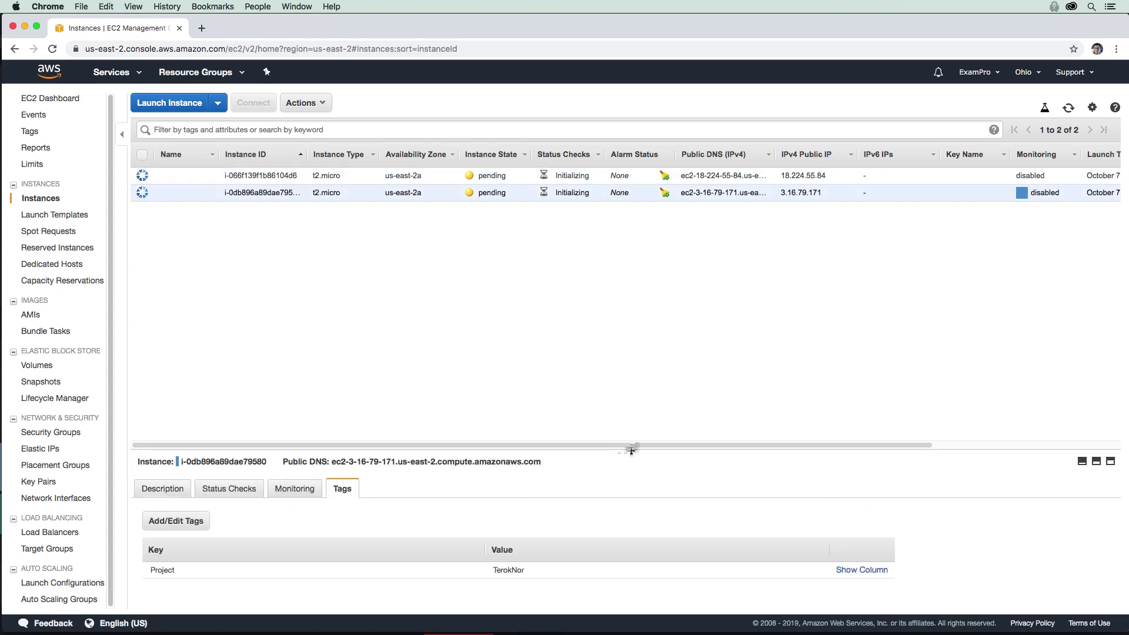
{"action": "left_click_drag", "start_coordinate": [631, 450], "coordinate": [629, 356]}
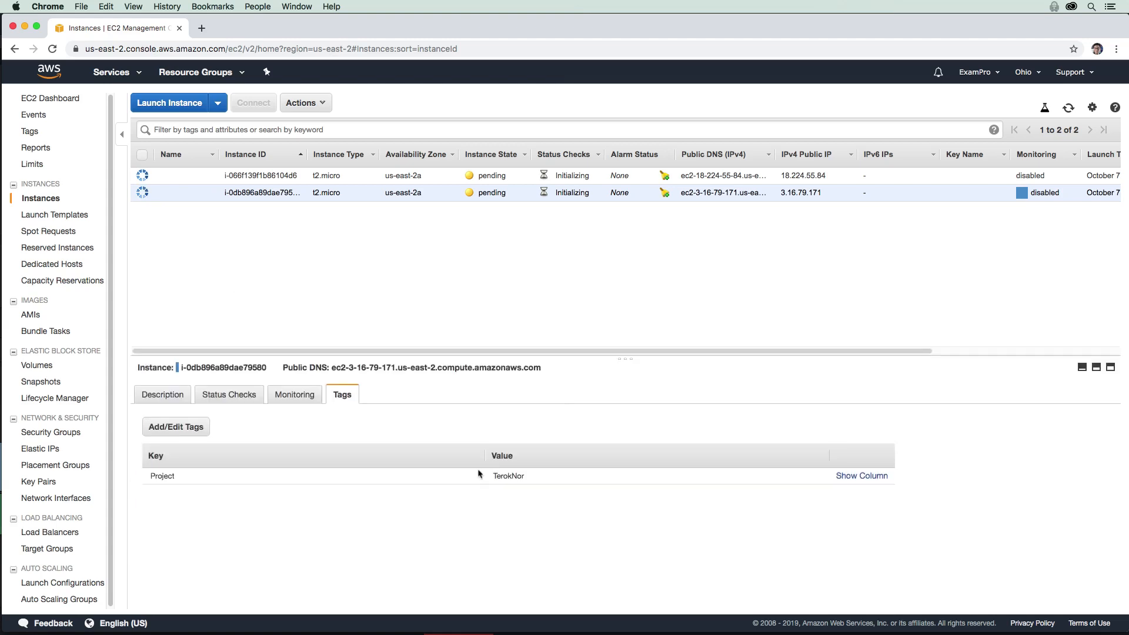
- Open the resource group creation page in a new browser tab and look over its grouping criteria and resource type choices
{"action": "left_click", "coordinate": [207, 72]}
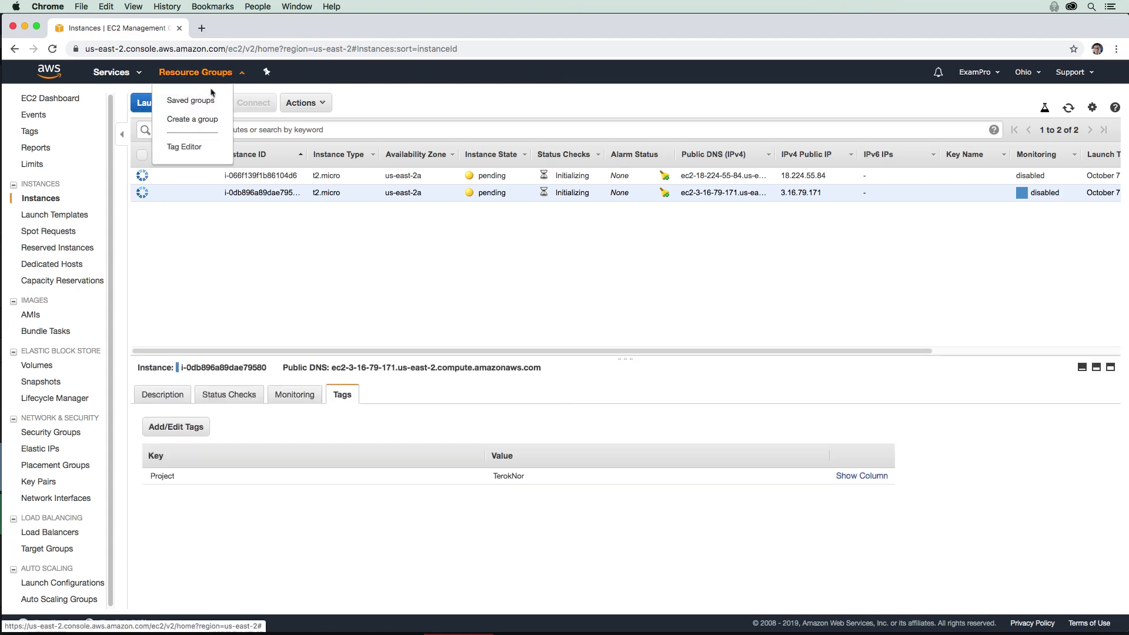
{"action": "right_click", "coordinate": [215, 120]}
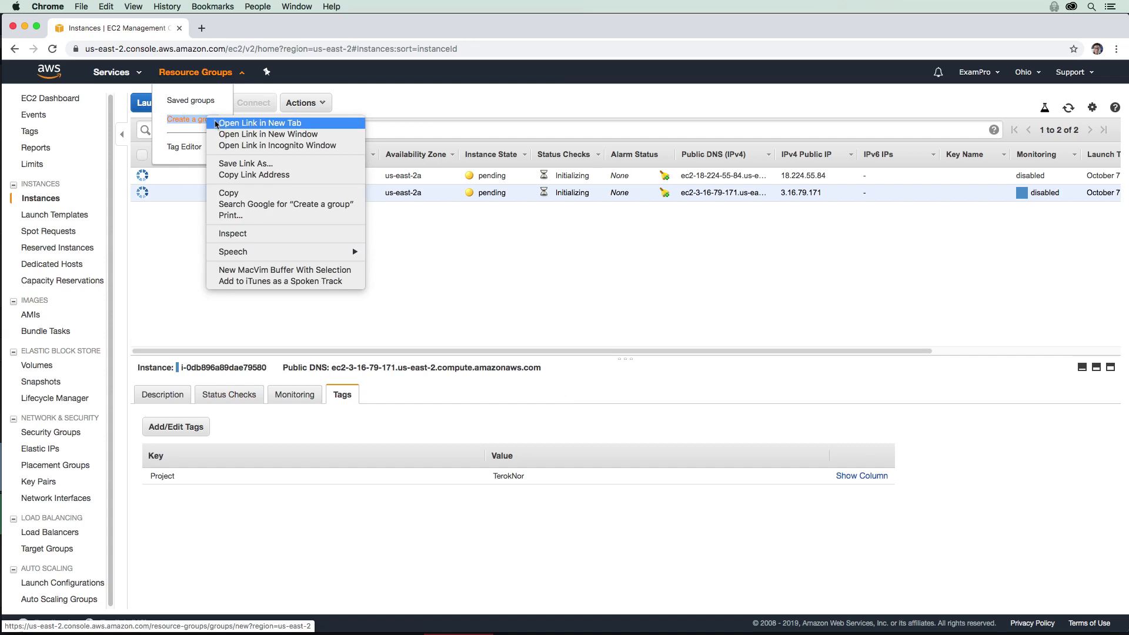
{"action": "left_click", "coordinate": [219, 123]}
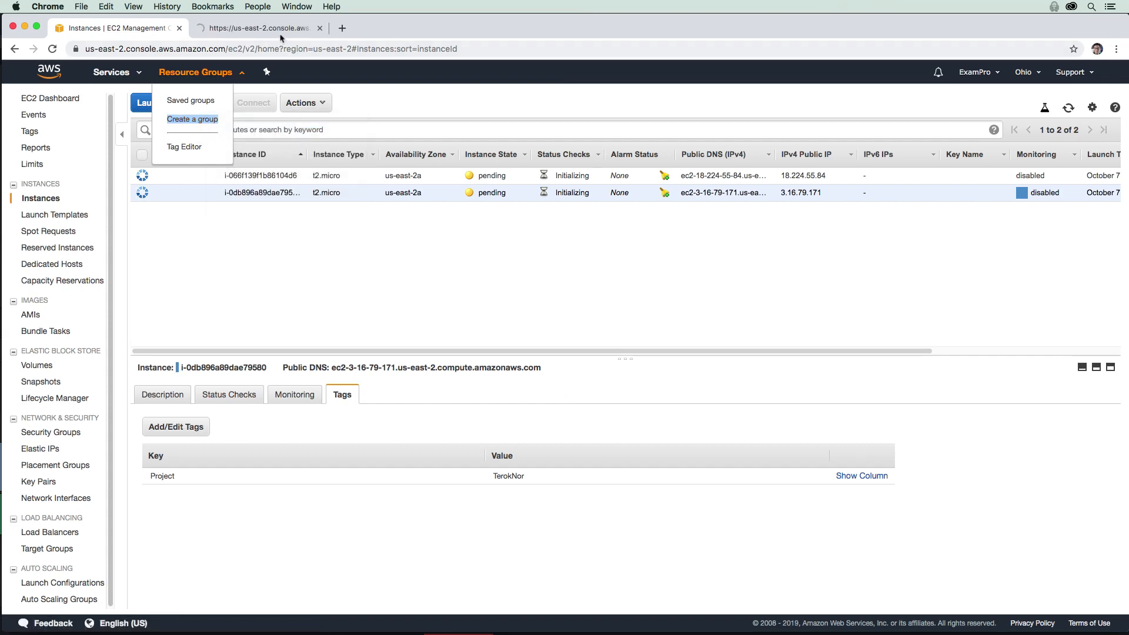
{"action": "left_click", "coordinate": [265, 29]}
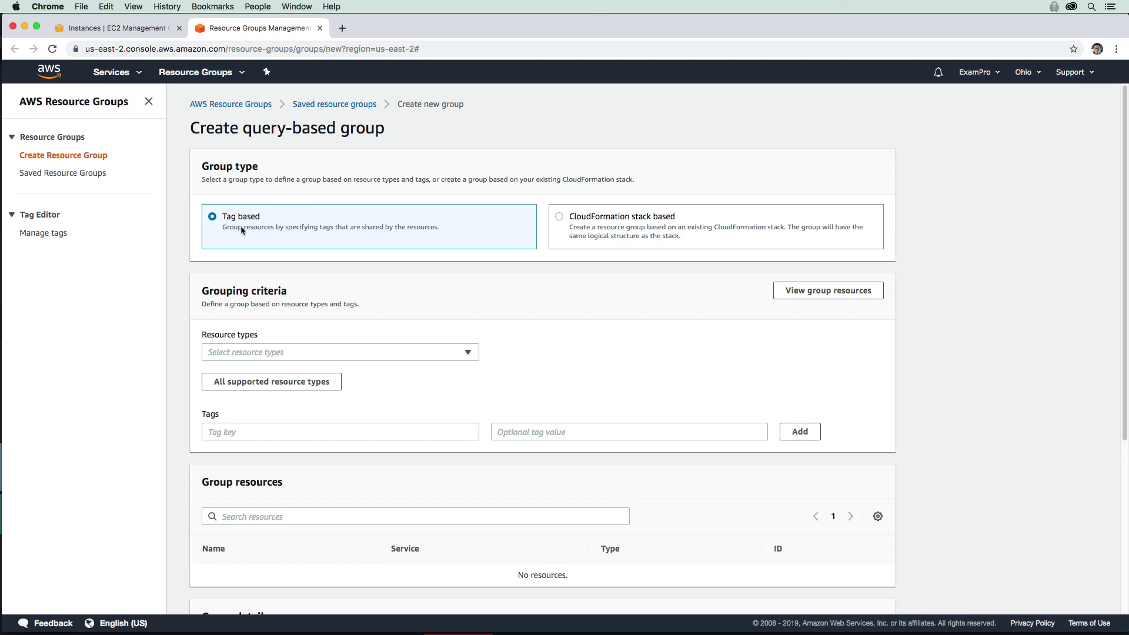
{"action": "scroll", "coordinate": [435, 329], "scroll_direction": "down", "scroll_amount": 1}
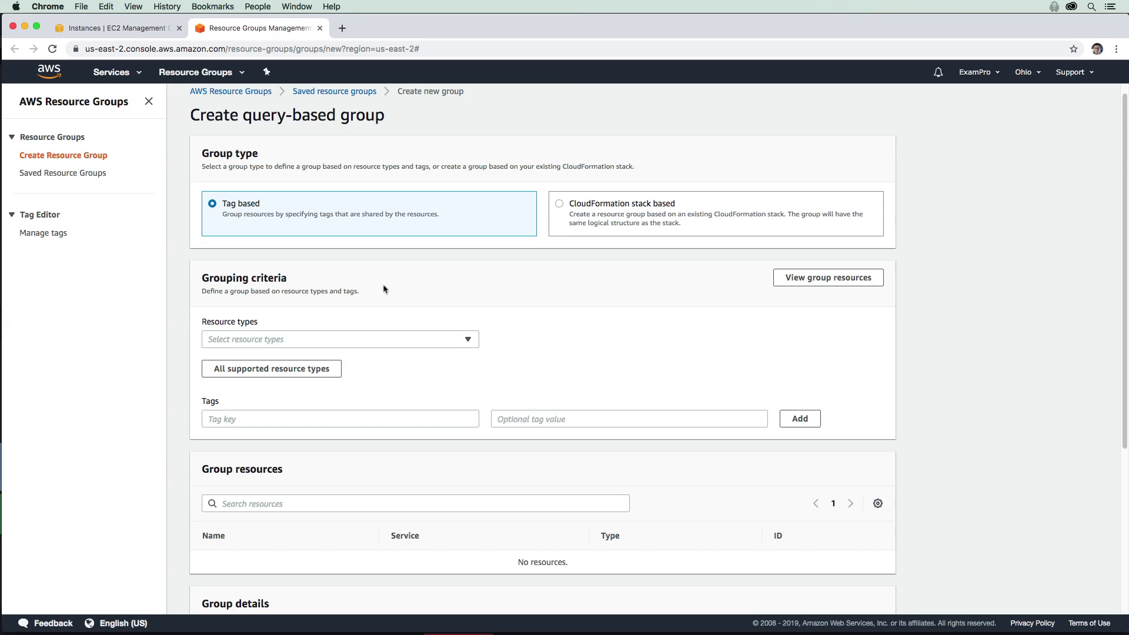
{"action": "scroll", "coordinate": [377, 280], "scroll_direction": "down", "scroll_amount": 2}
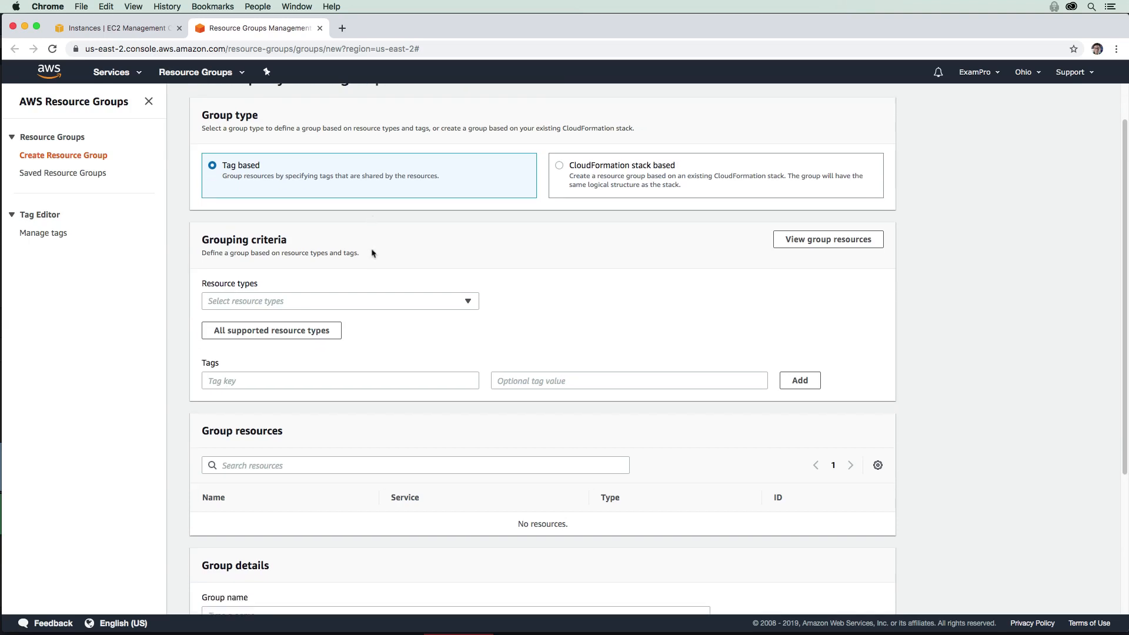
{"action": "left_click", "coordinate": [388, 304]}
{"action": "left_click", "coordinate": [568, 283]}
- Copy the tag key Project from the EC2 instance into the tag key of the resource group's grouping criteria
{"action": "left_click", "coordinate": [117, 27]}
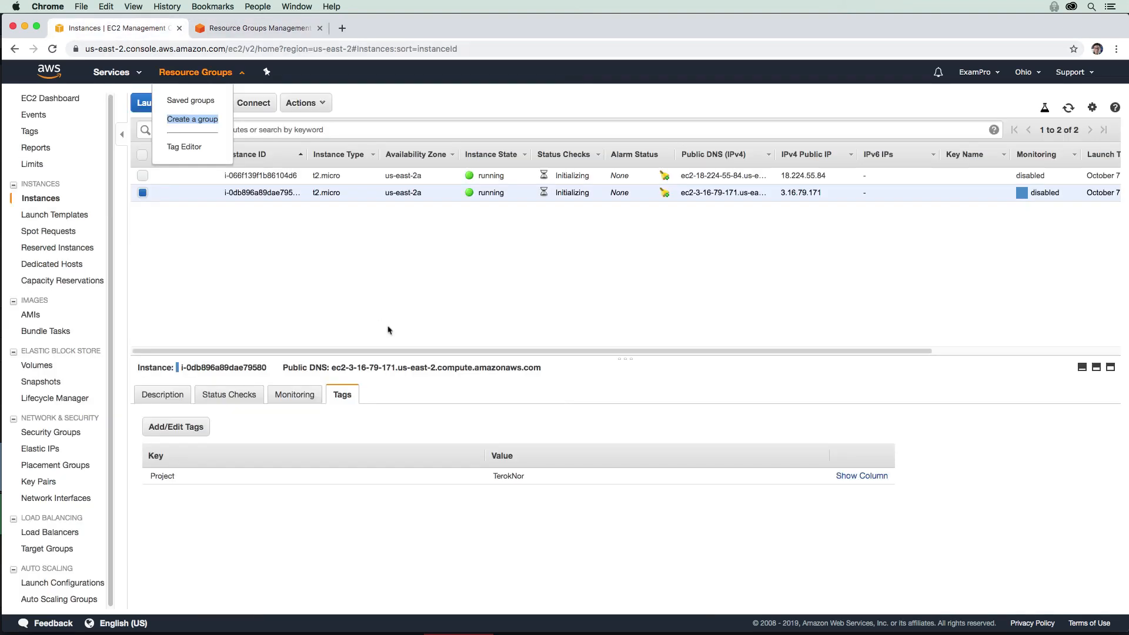
{"action": "left_click", "coordinate": [168, 477]}
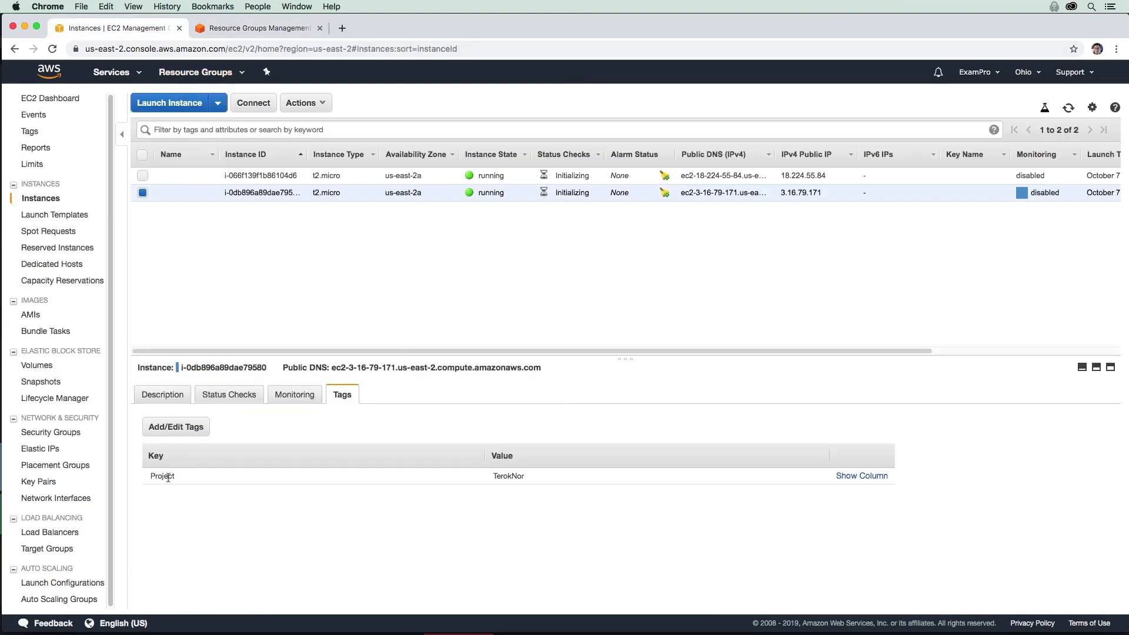
{"action": "double_click", "coordinate": [168, 477]}
{"action": "key", "text": "super+c"}
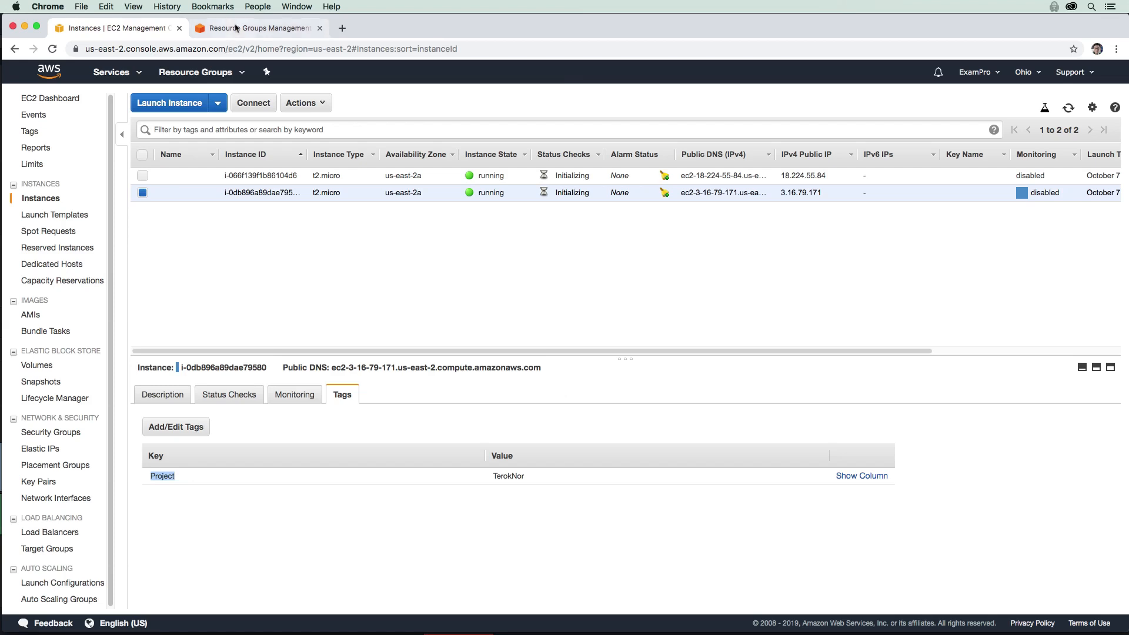
{"action": "left_click", "coordinate": [253, 27]}
{"action": "left_click", "coordinate": [247, 381]}
{"action": "key", "text": "super+v"}
- Copy the instance's tag value TerokNor into the optional tag value and add the Project tag to the grouping criteria
{"action": "left_click", "coordinate": [129, 29]}
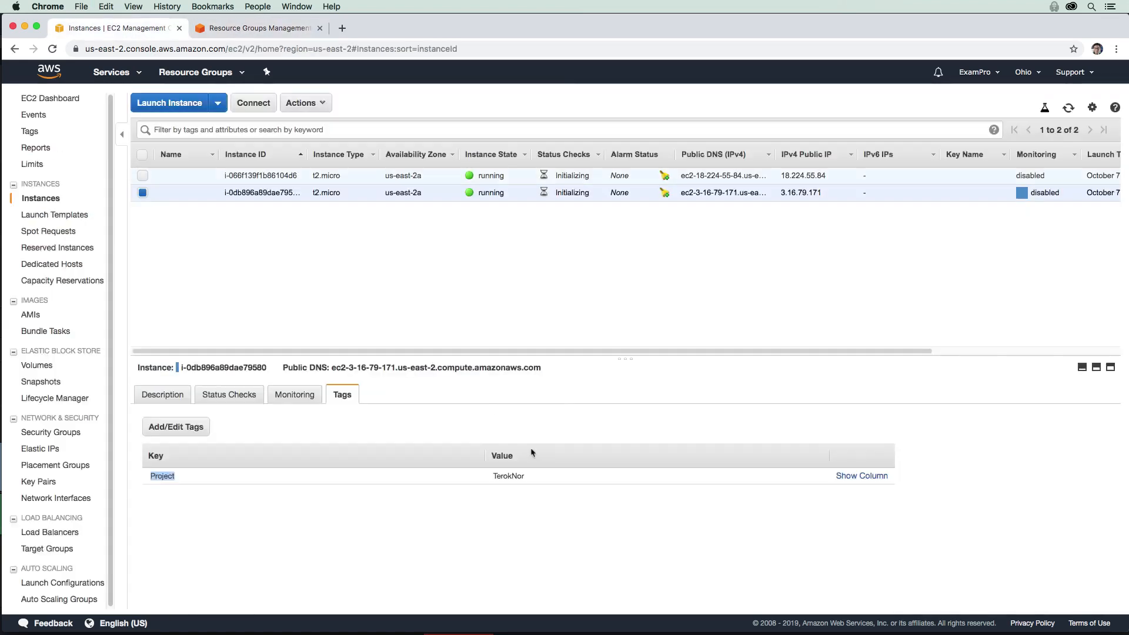
{"action": "double_click", "coordinate": [509, 476]}
{"action": "key", "text": "super+c"}
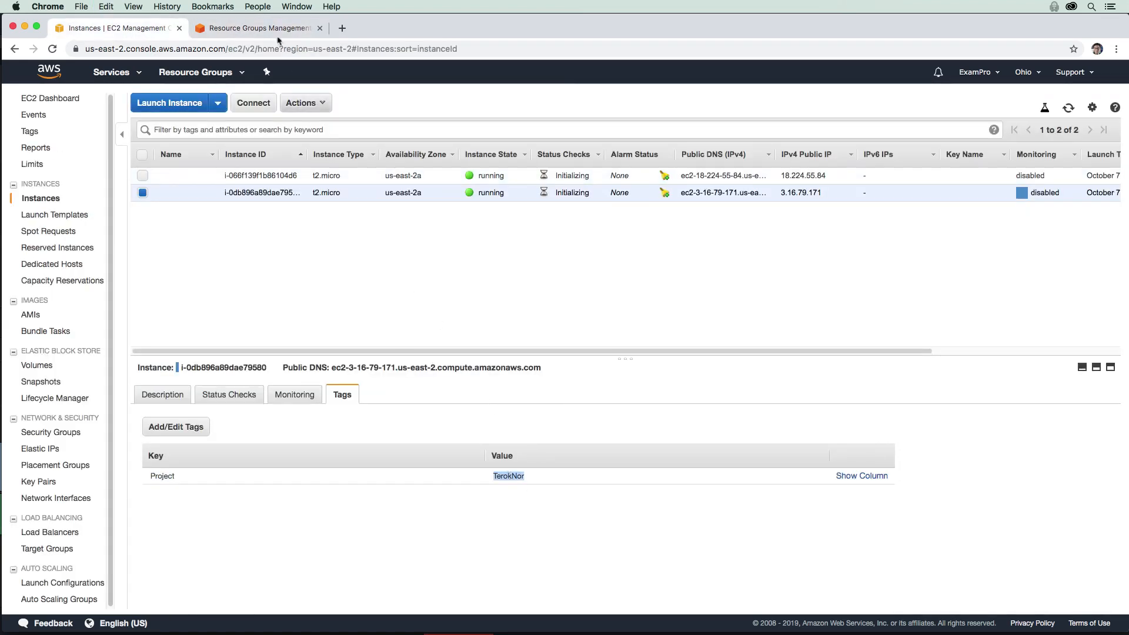
{"action": "left_click", "coordinate": [277, 34]}
{"action": "left_click", "coordinate": [534, 385]}
{"action": "key", "text": "super+v"}
{"action": "left_click", "coordinate": [804, 380]}
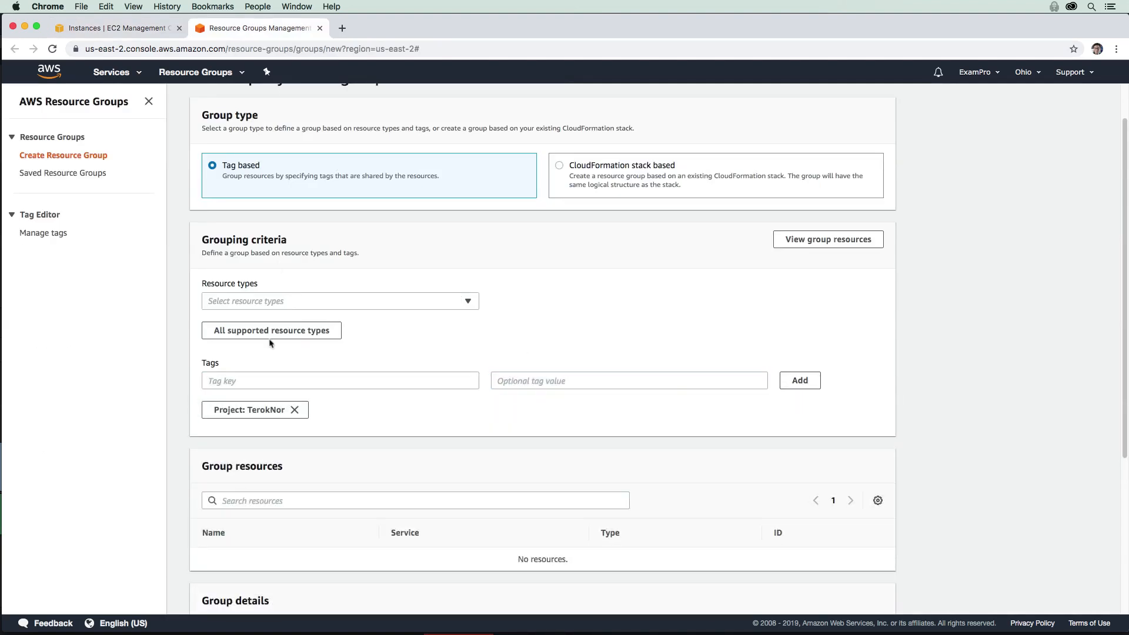
- Look over the group form and preview the group resources that match the Project: TerokNor tag
{"action": "scroll", "coordinate": [270, 343], "scroll_direction": "down", "scroll_amount": 5}
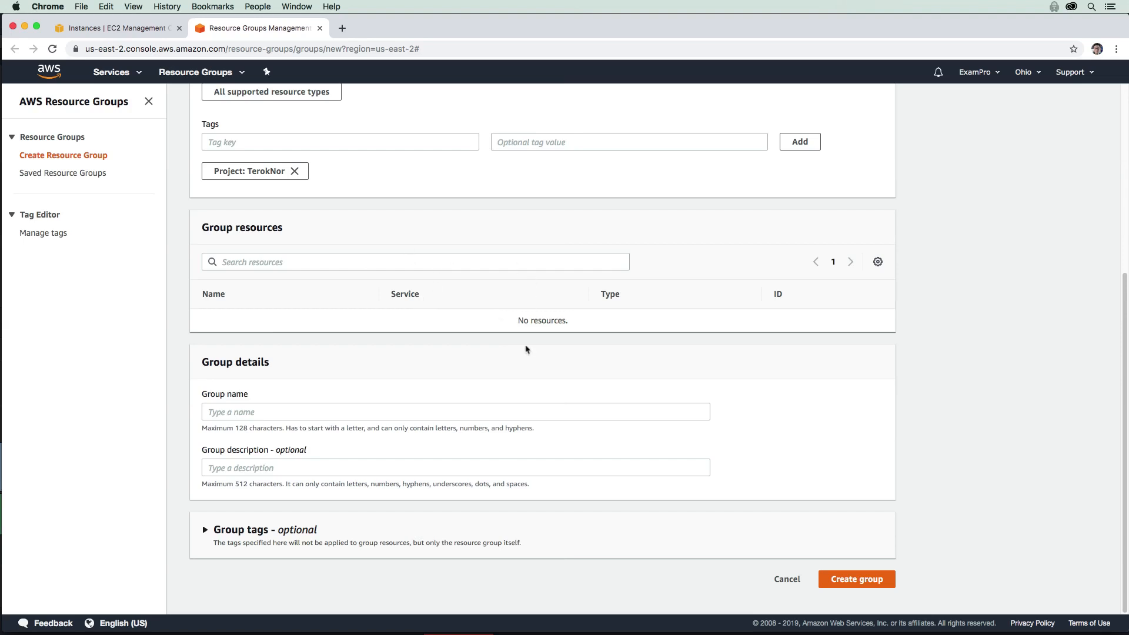
{"action": "scroll", "coordinate": [526, 349], "scroll_direction": "up", "scroll_amount": 5}
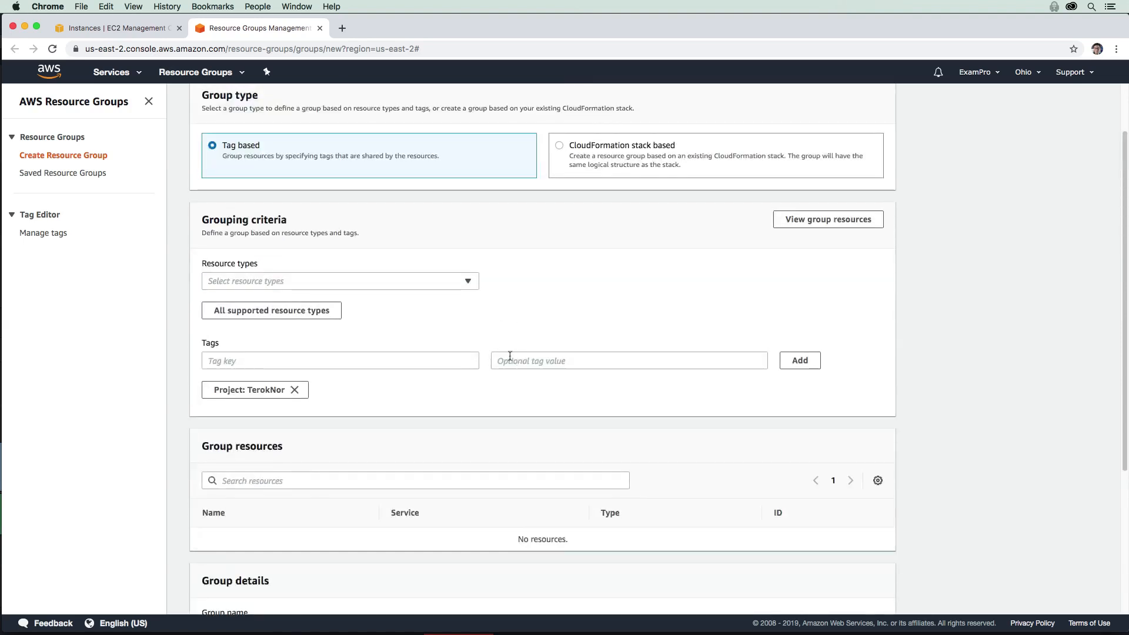
{"action": "left_click", "coordinate": [795, 220]}
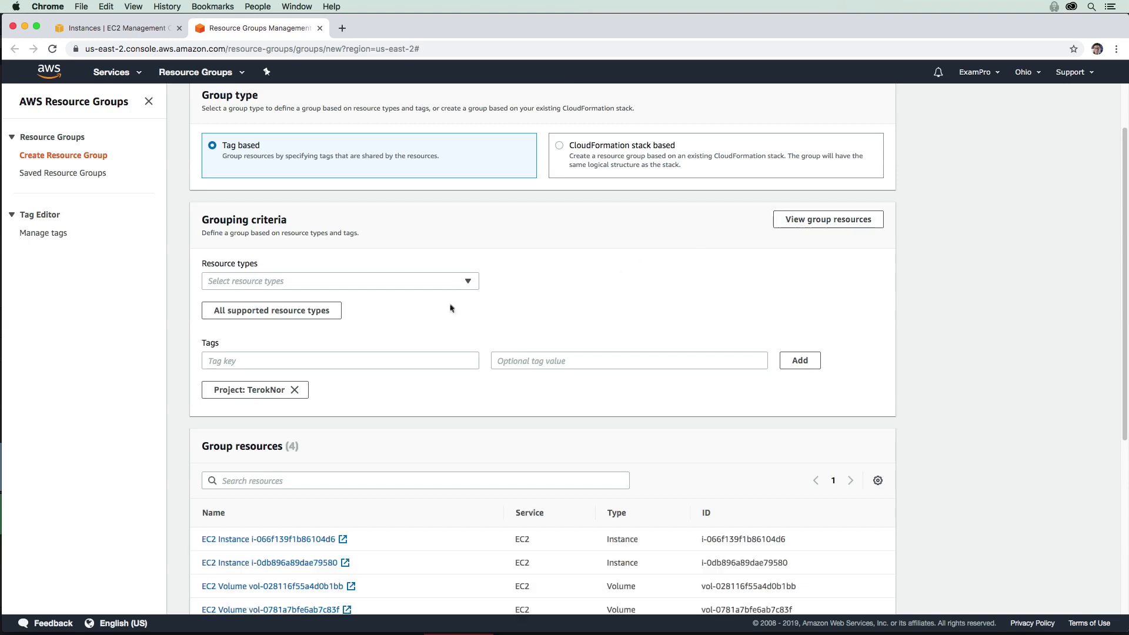
- Check the resources matched by the grouping criteria and name the resource group TerokNor
{"action": "scroll", "coordinate": [451, 308], "scroll_direction": "down", "scroll_amount": 2}
{"action": "scroll", "coordinate": [471, 283], "scroll_direction": "down", "scroll_amount": 3}
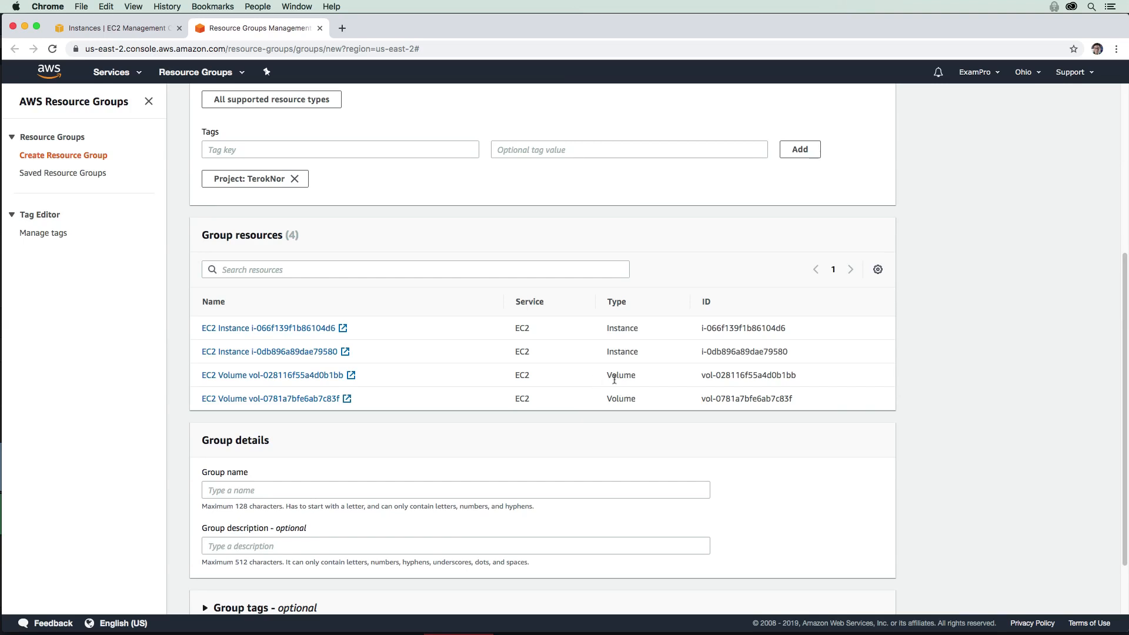
{"action": "left_click_drag", "start_coordinate": [602, 378], "coordinate": [639, 377]}
{"action": "scroll", "coordinate": [505, 325], "scroll_direction": "down", "scroll_amount": 1}
{"action": "scroll", "coordinate": [529, 362], "scroll_direction": "down", "scroll_amount": 1}
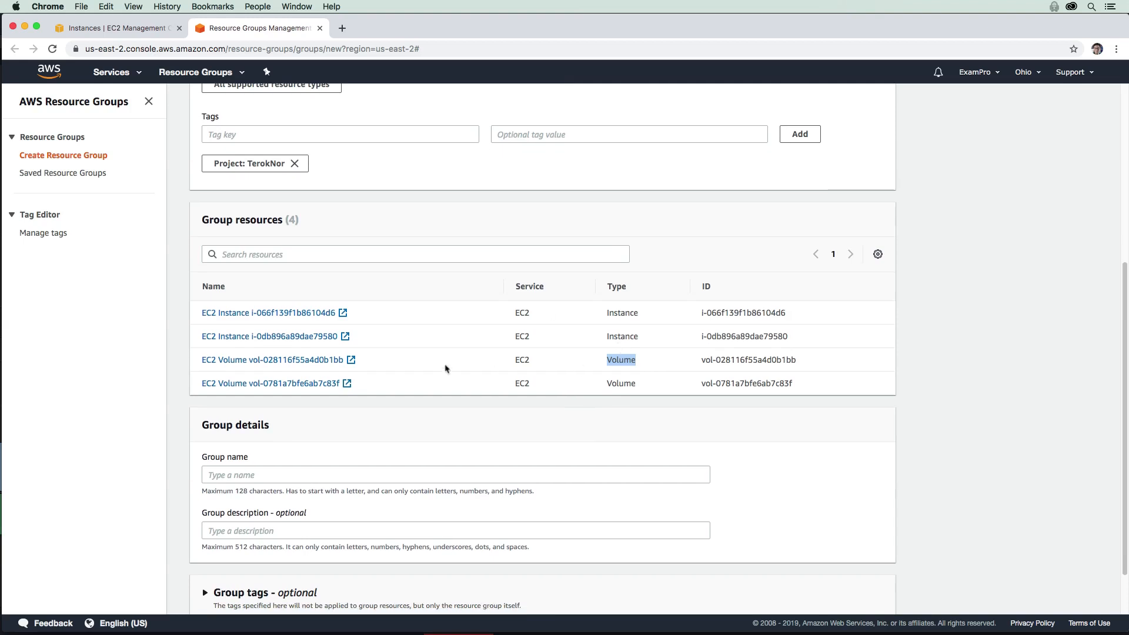
{"action": "scroll", "coordinate": [448, 367], "scroll_direction": "down", "scroll_amount": 3}
{"action": "left_click", "coordinate": [401, 414]}
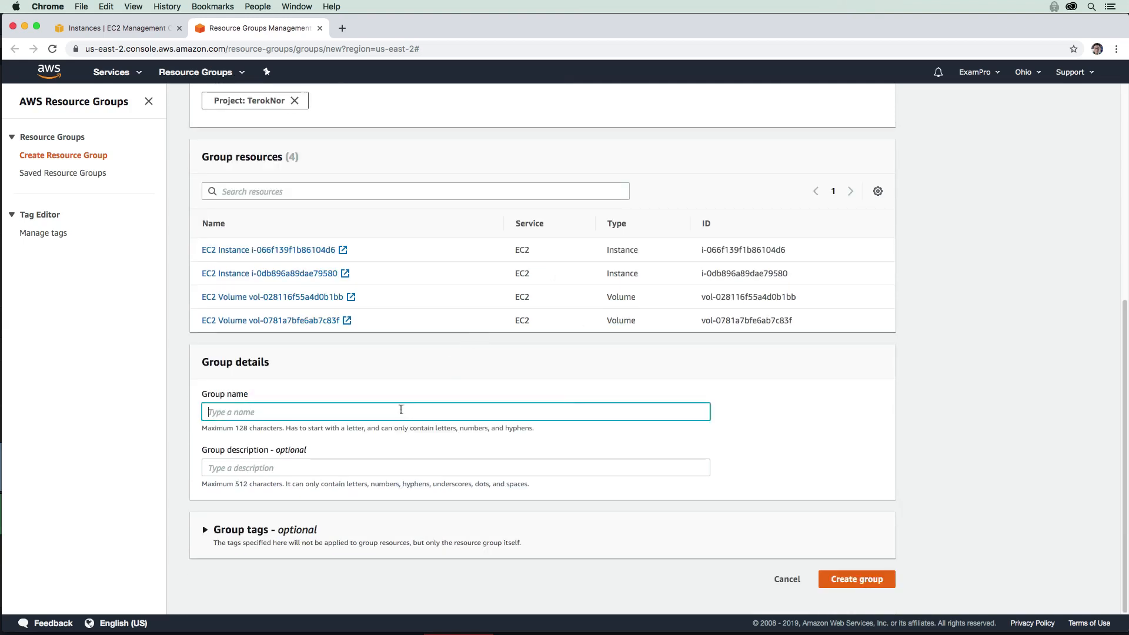
{"action": "scroll", "coordinate": [353, 309], "scroll_direction": "up", "scroll_amount": 10}
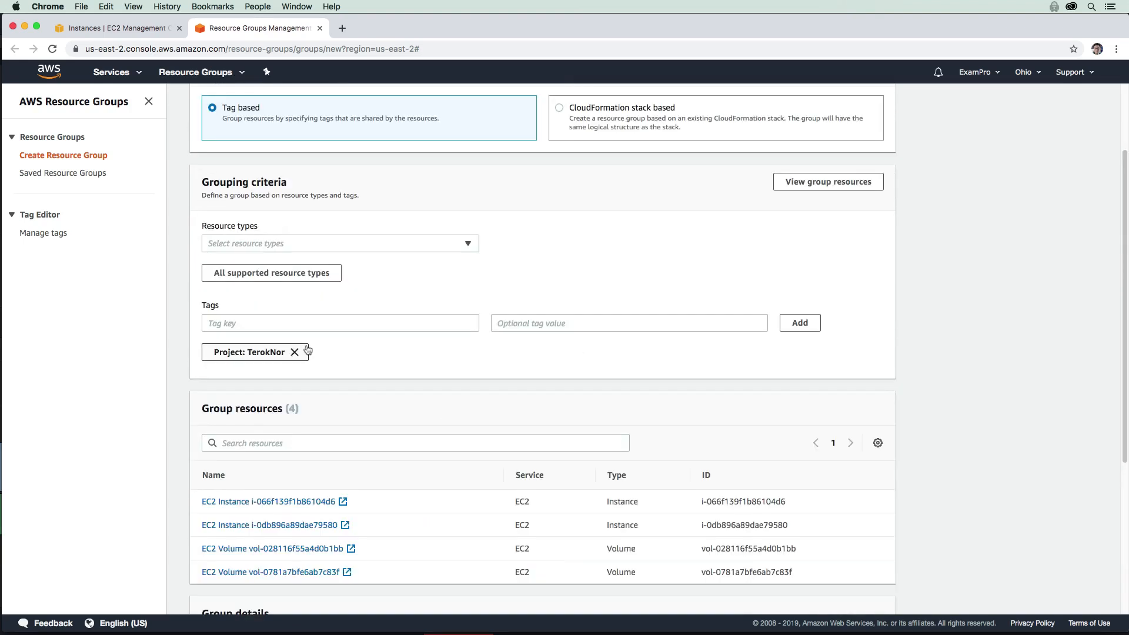
{"action": "scroll", "coordinate": [290, 348], "scroll_direction": "down", "scroll_amount": 5}
{"action": "type", "text": "Terok"}
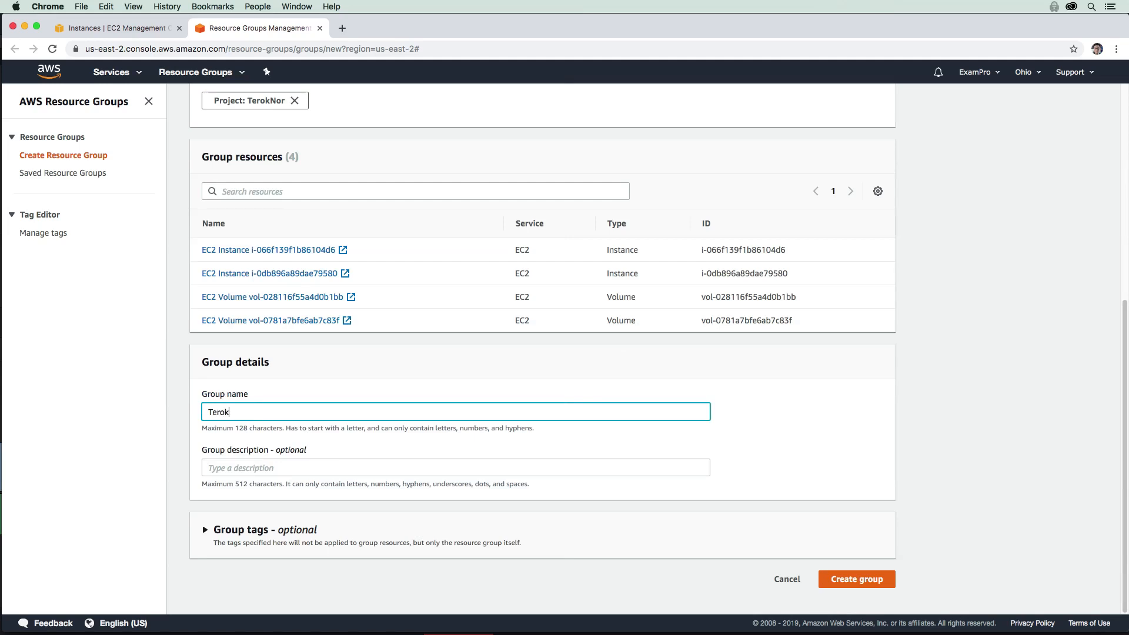
{"action": "type", "text": "Nor"}
- Expand the optional group tags, leave them empty and create the resource group
{"action": "left_click", "coordinate": [504, 537]}
{"action": "scroll", "coordinate": [368, 522], "scroll_direction": "down", "scroll_amount": 2}
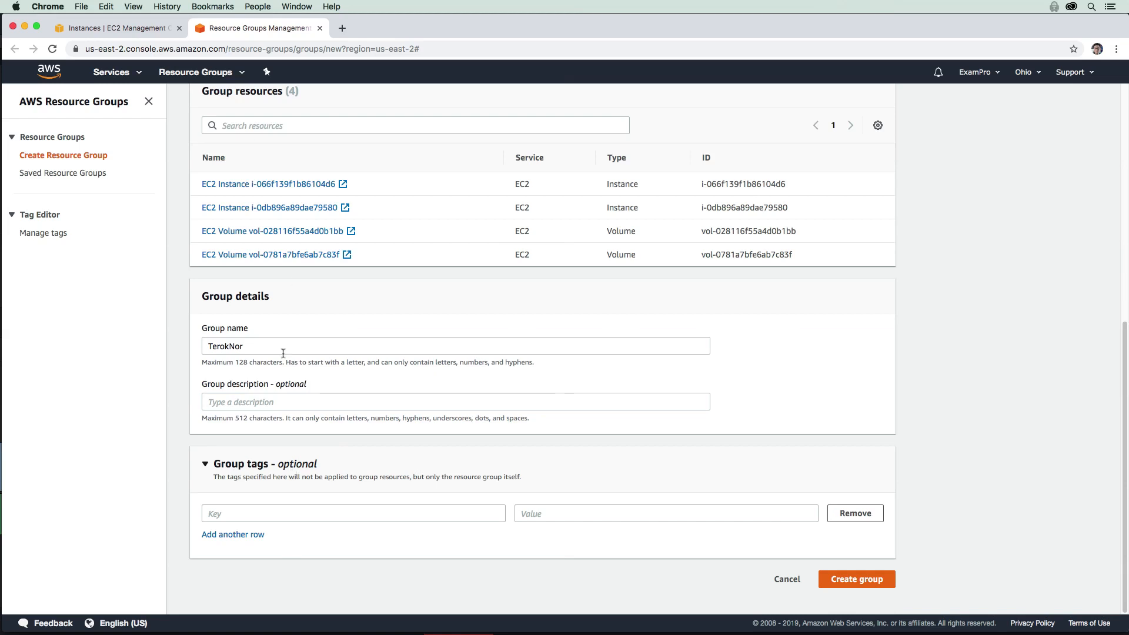
{"action": "left_click", "coordinate": [836, 579]}
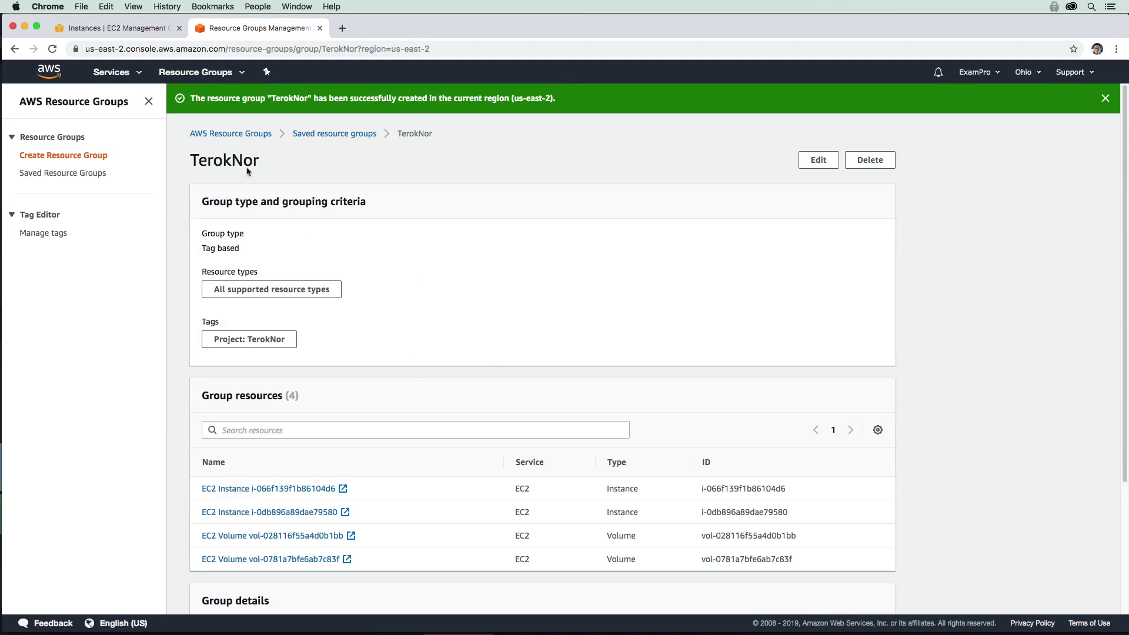
- Open the TerokNor group from the saved resource groups and look over its criteria and member resources
{"action": "left_click", "coordinate": [231, 73]}
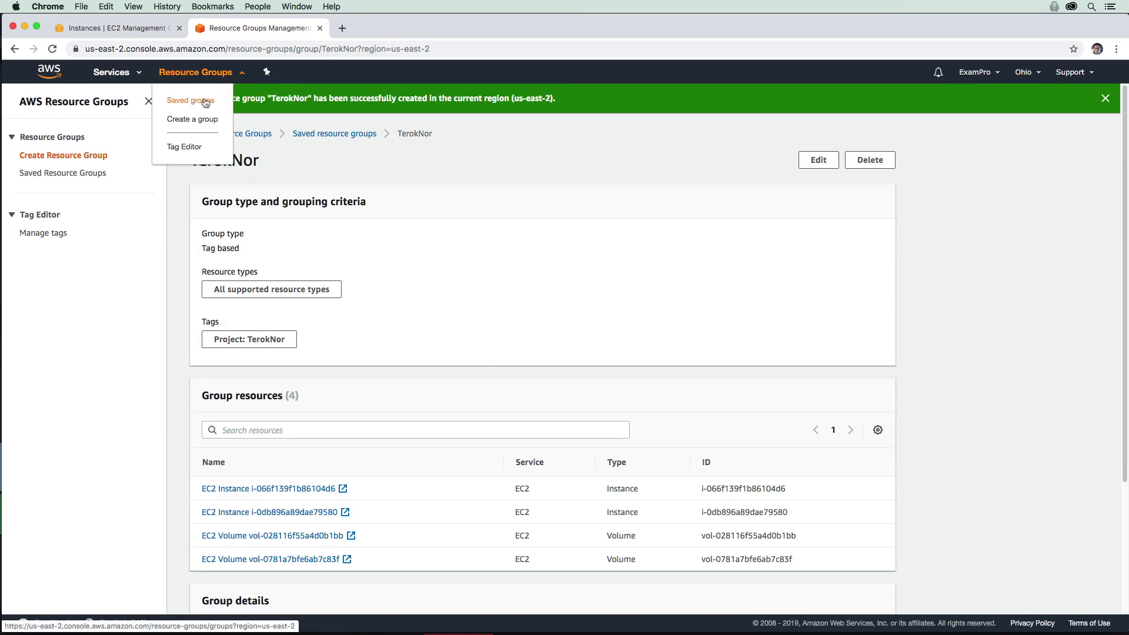
{"action": "left_click", "coordinate": [186, 101]}
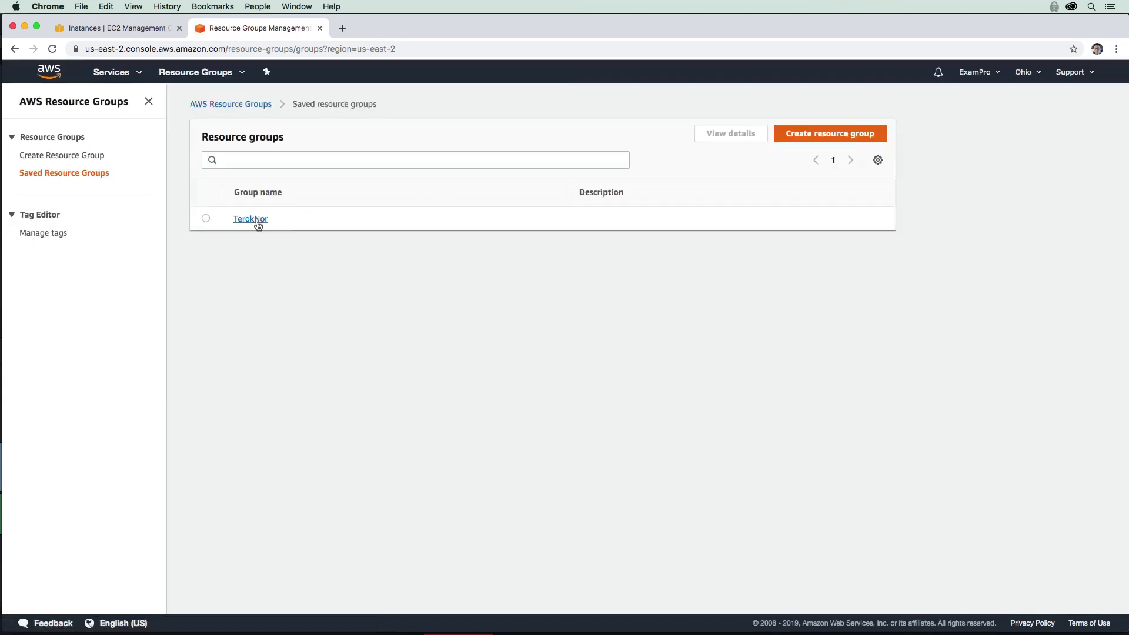
{"action": "left_click", "coordinate": [255, 222]}
{"action": "scroll", "coordinate": [438, 228], "scroll_direction": "down", "scroll_amount": 3}
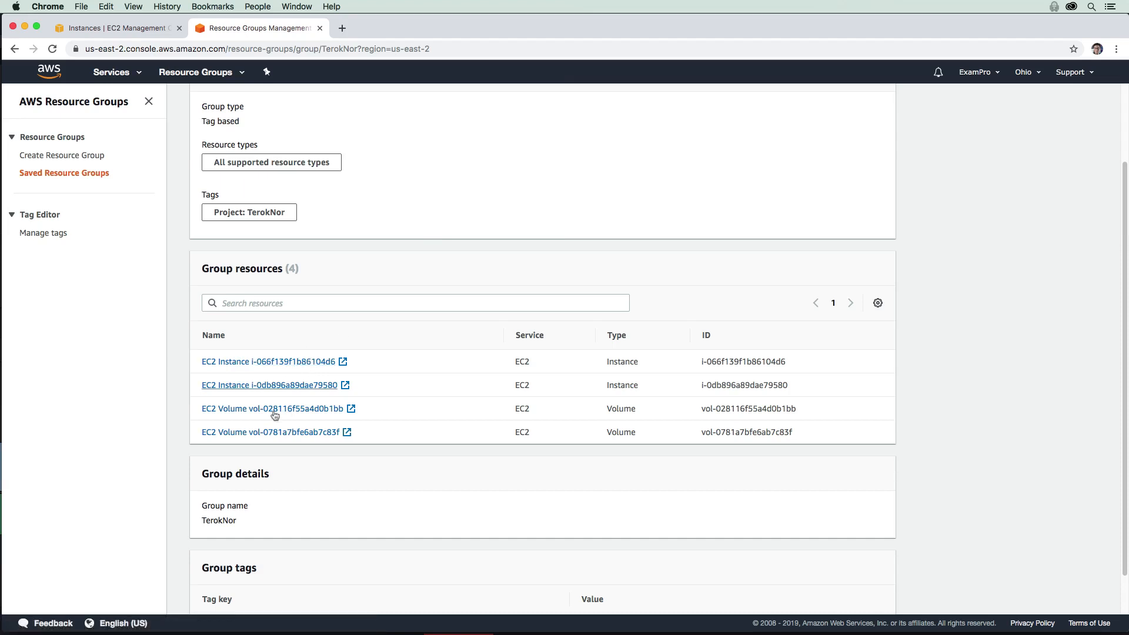
{"action": "scroll", "coordinate": [314, 369], "scroll_direction": "up", "scroll_amount": 3}
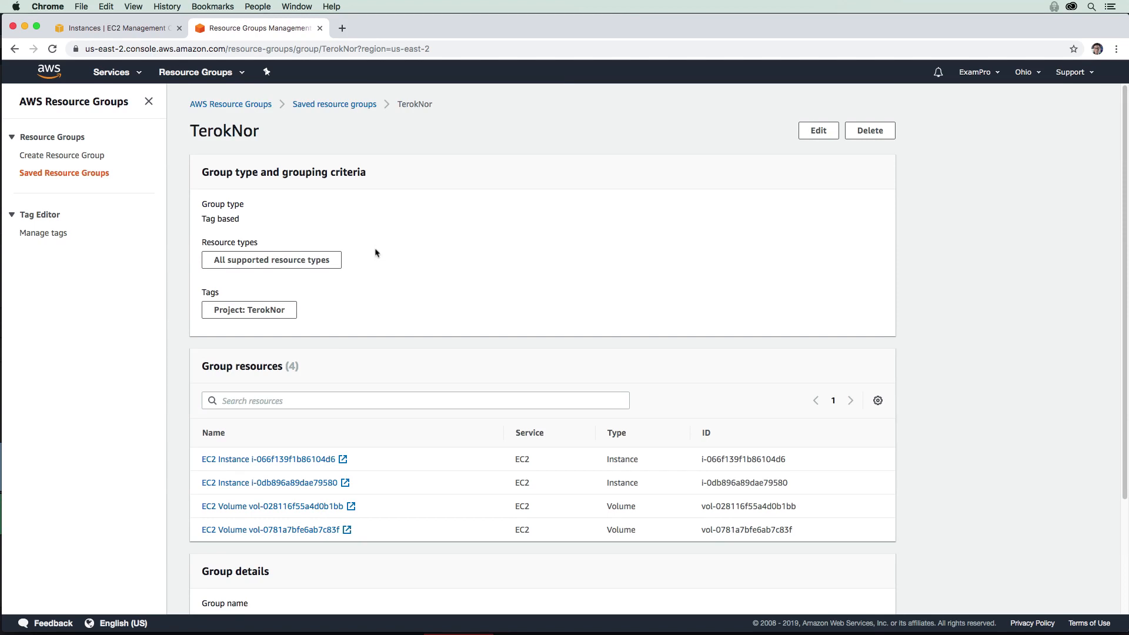
- Open the Tag Editor in a new browser tab and switch to it
{"action": "right_click", "coordinate": [63, 239]}
{"action": "left_click", "coordinate": [112, 242]}
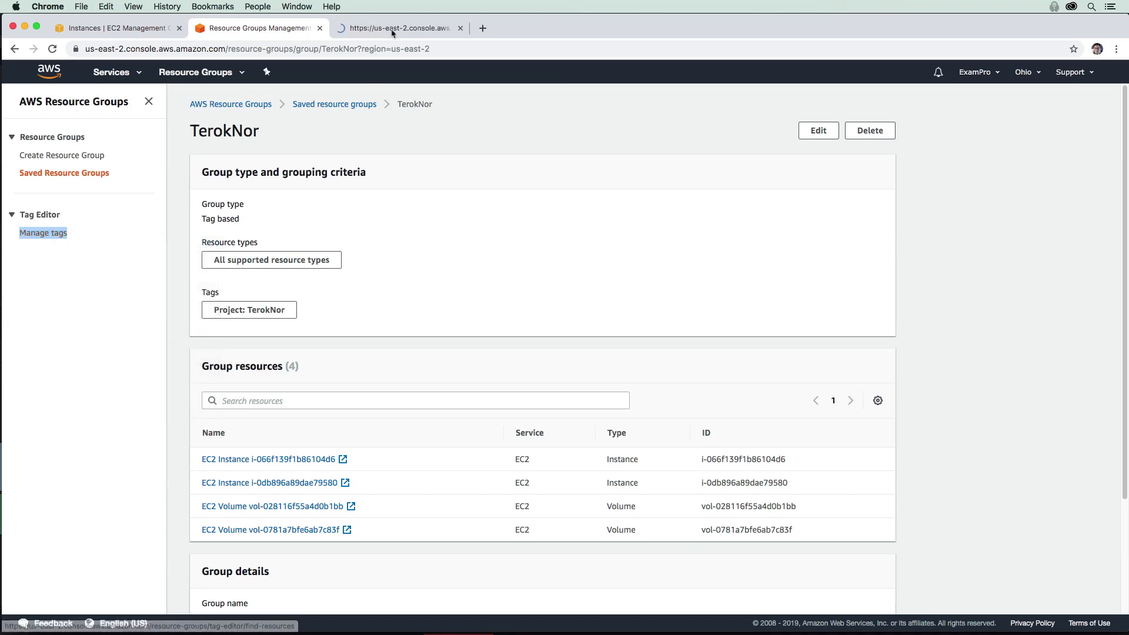
{"action": "left_click", "coordinate": [394, 29]}
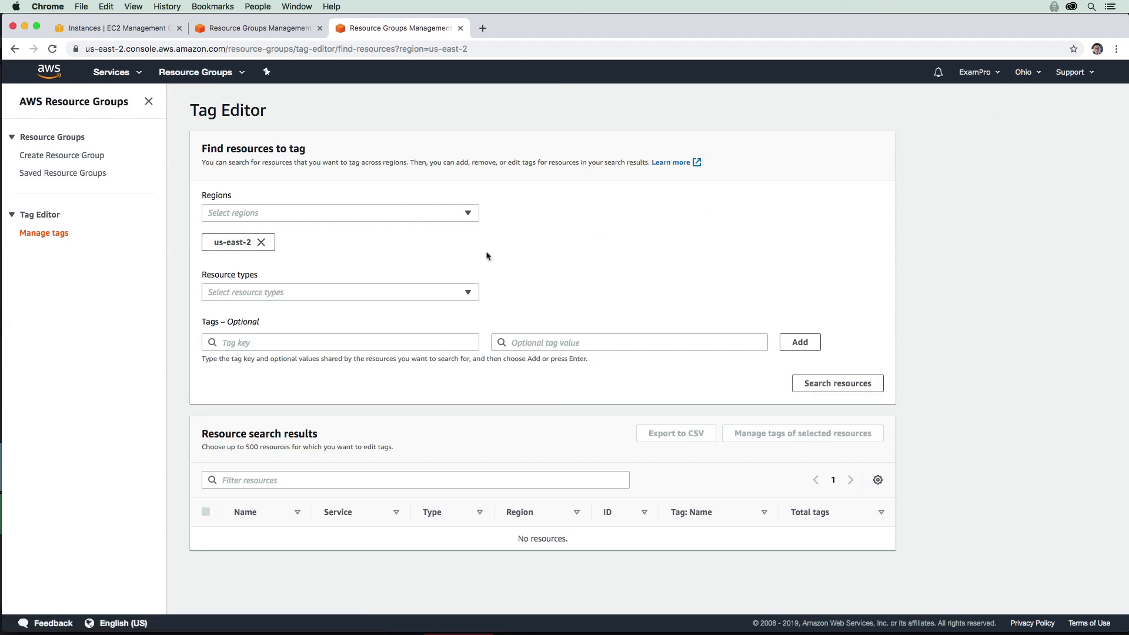
- Search us-east-2 for all resource types carrying the tag Project: TerokNor
{"action": "left_click", "coordinate": [351, 295]}
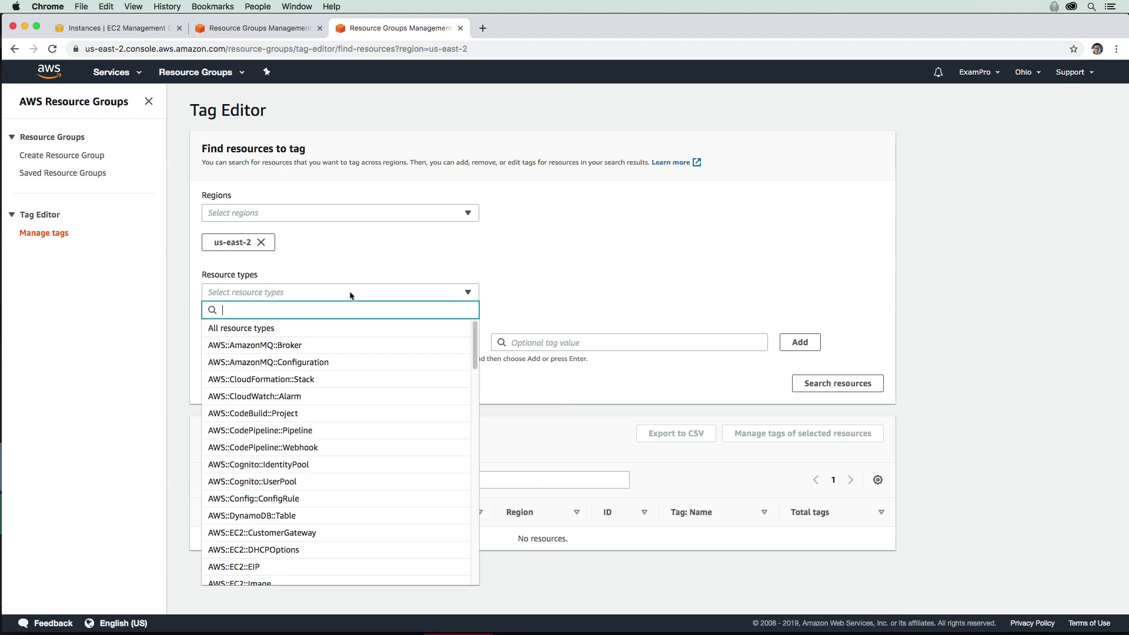
{"action": "left_click", "coordinate": [310, 330]}
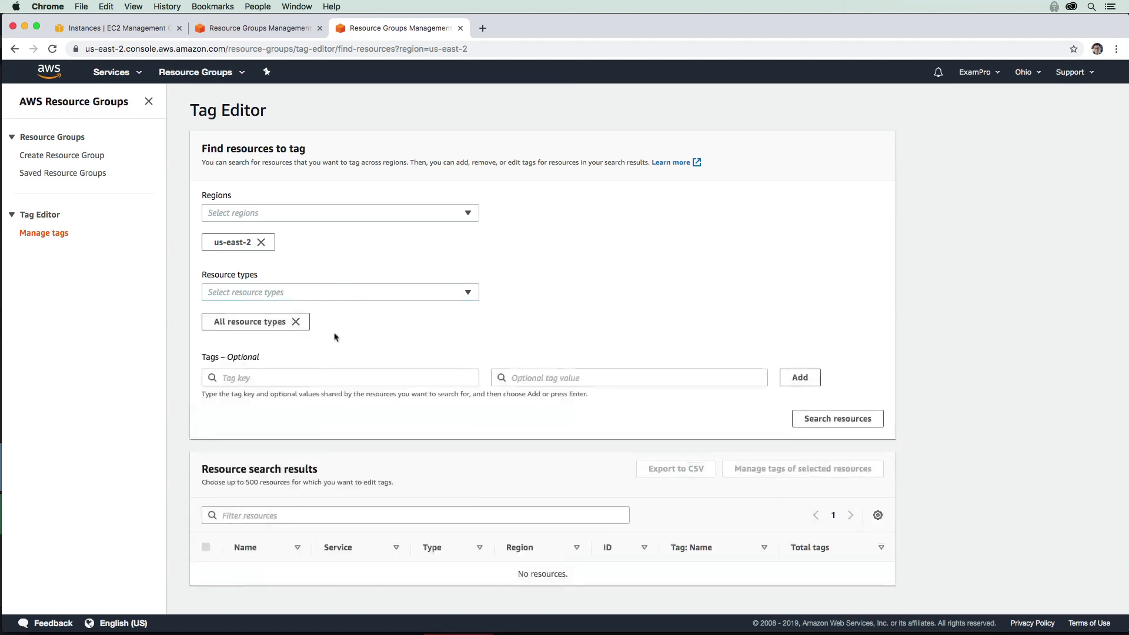
{"action": "left_click", "coordinate": [314, 378]}
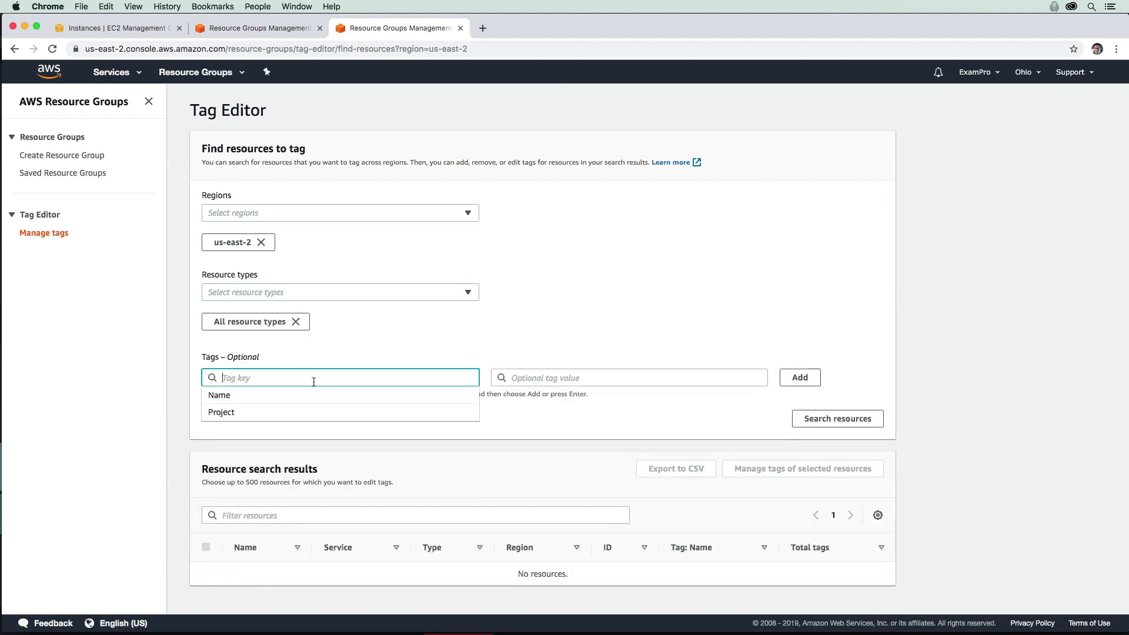
{"action": "left_click", "coordinate": [268, 413]}
{"action": "left_click", "coordinate": [541, 377]}
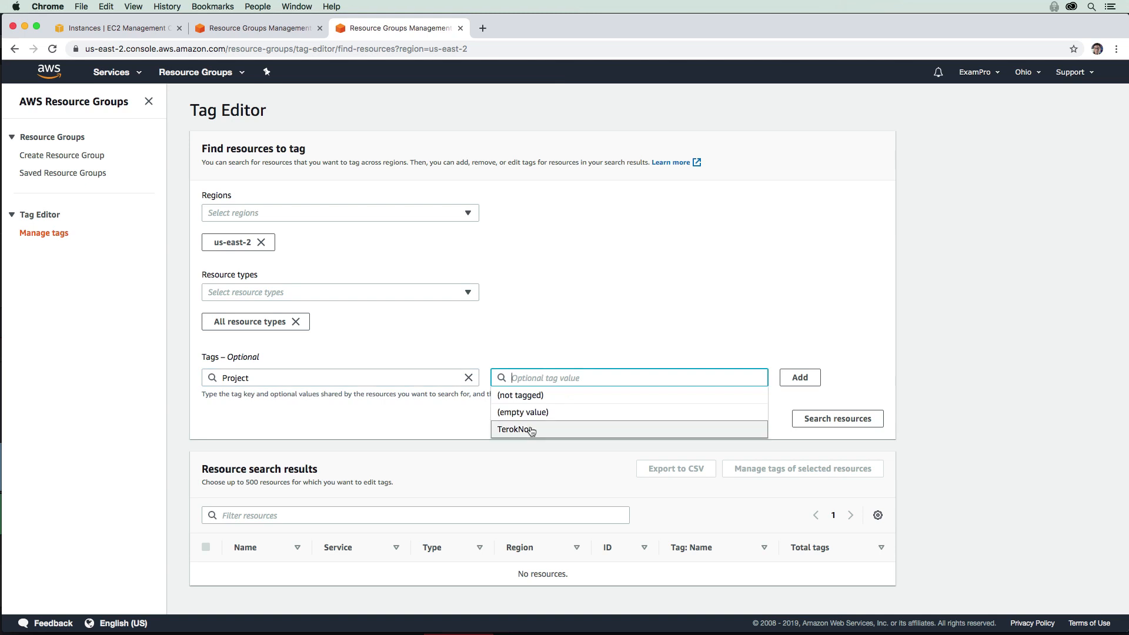
{"action": "left_click", "coordinate": [532, 430]}
{"action": "left_click", "coordinate": [798, 378]}
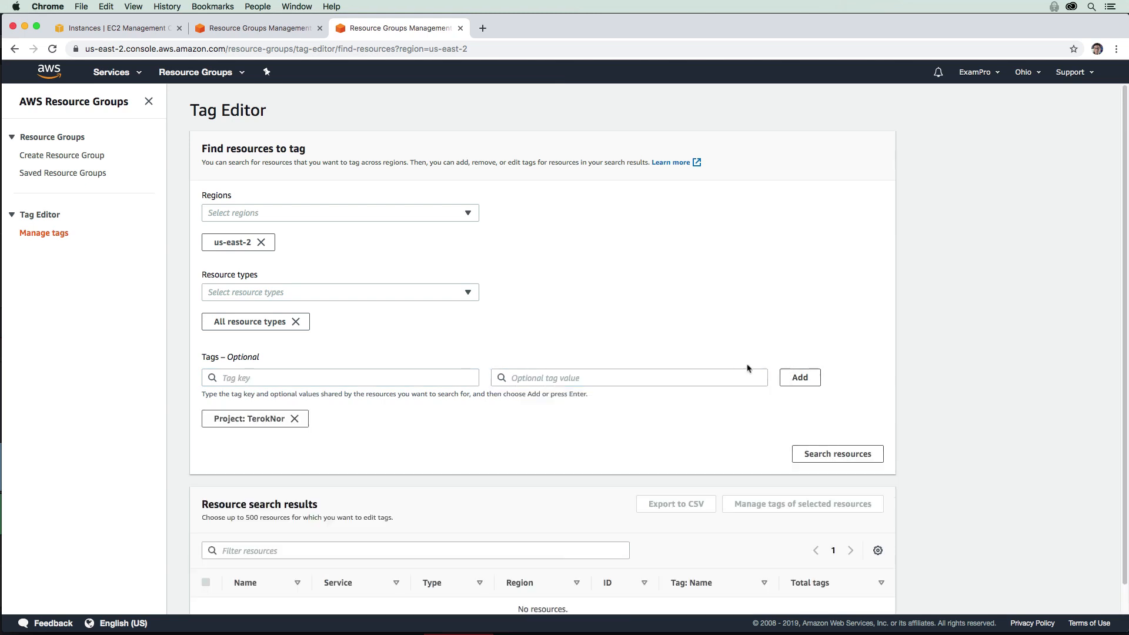
{"action": "left_click", "coordinate": [841, 454]}
{"action": "scroll", "coordinate": [518, 353], "scroll_direction": "down", "scroll_amount": 3}
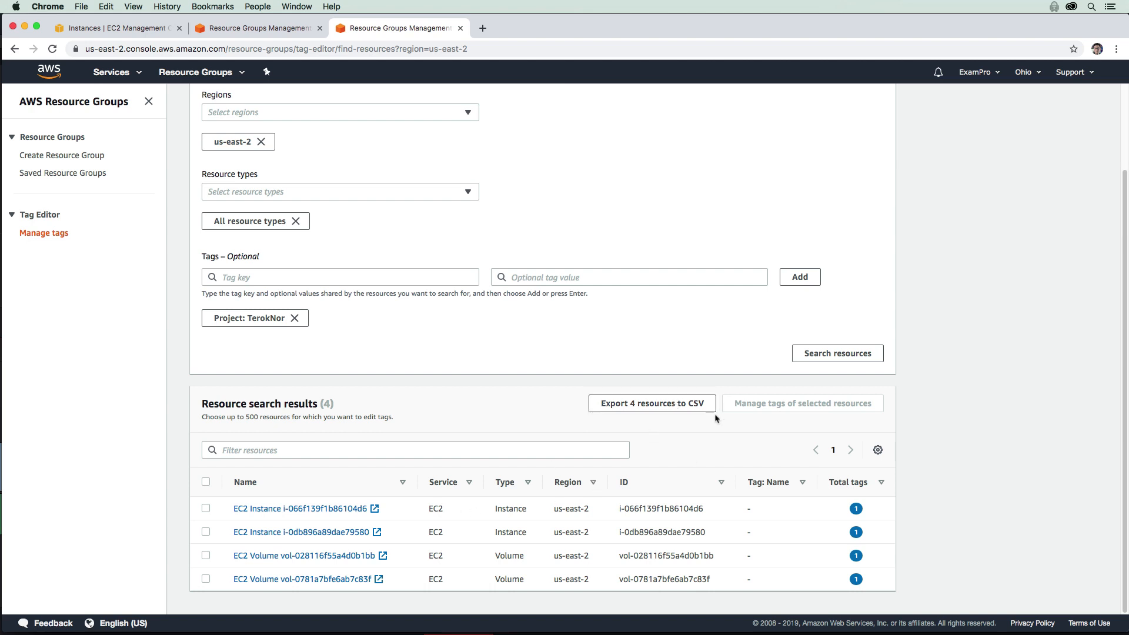
- Add the tag Federation with the value StarFleet to all found resources and apply the change
{"action": "left_click", "coordinate": [206, 482]}
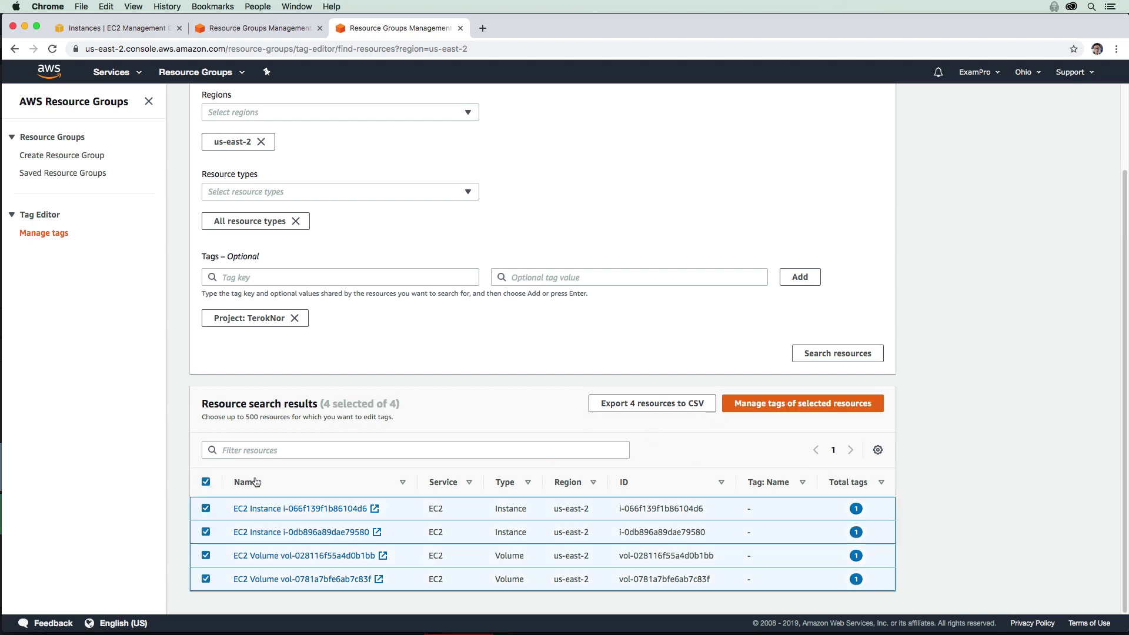
{"action": "left_click", "coordinate": [845, 404]}
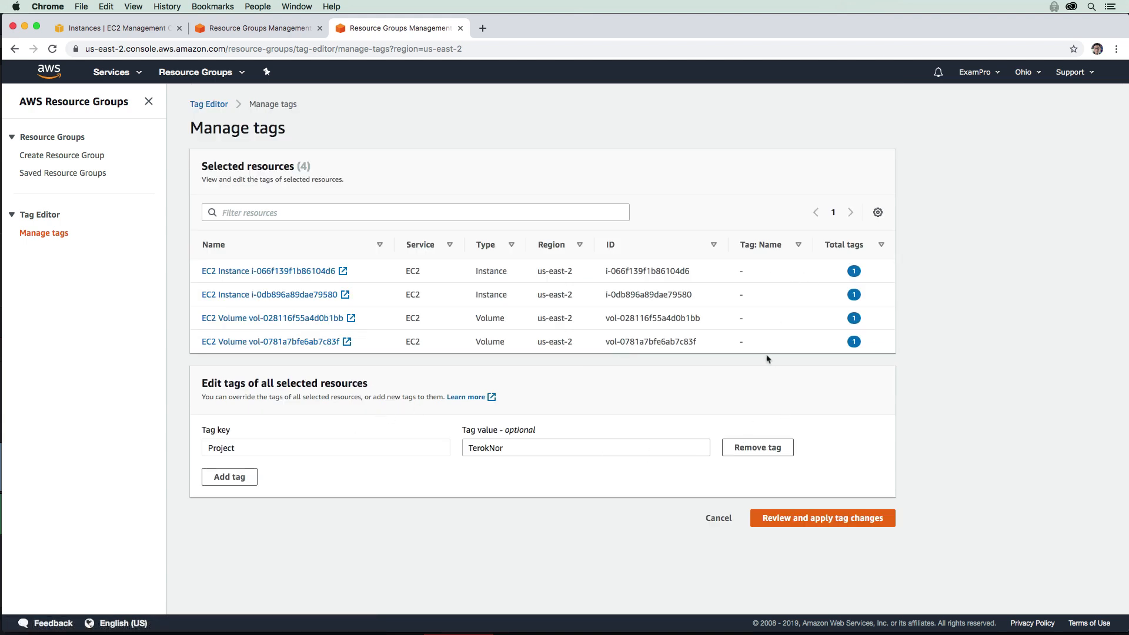
{"action": "left_click", "coordinate": [242, 477]}
{"action": "left_click", "coordinate": [272, 476]}
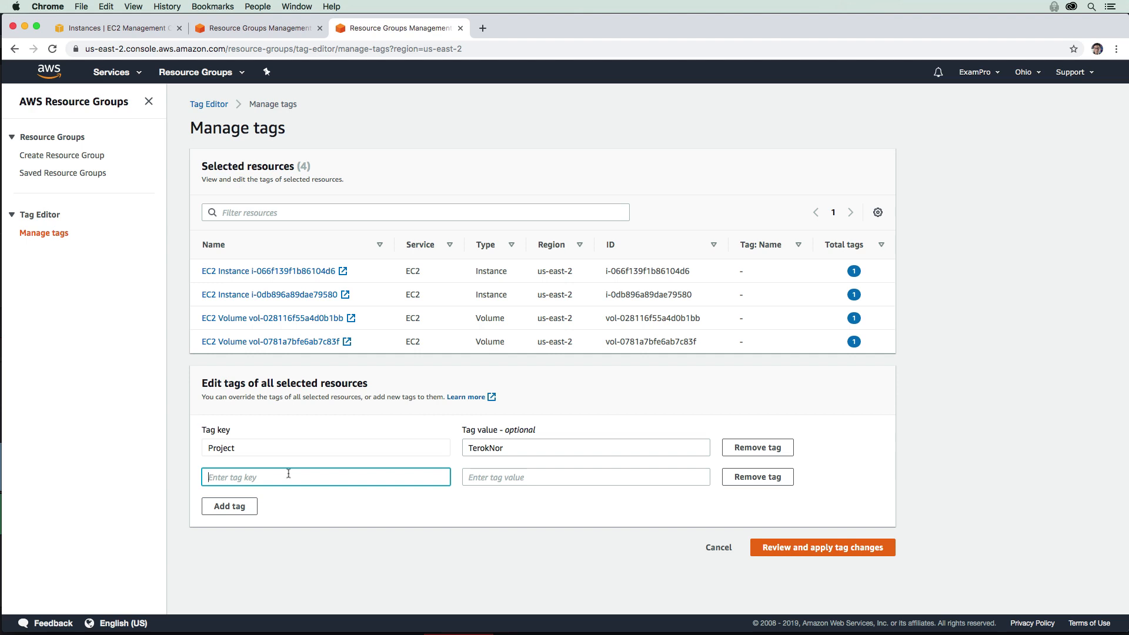
{"action": "type", "text": "Federation"}
{"action": "key", "text": "Tab"}
{"action": "type", "text": "S"}
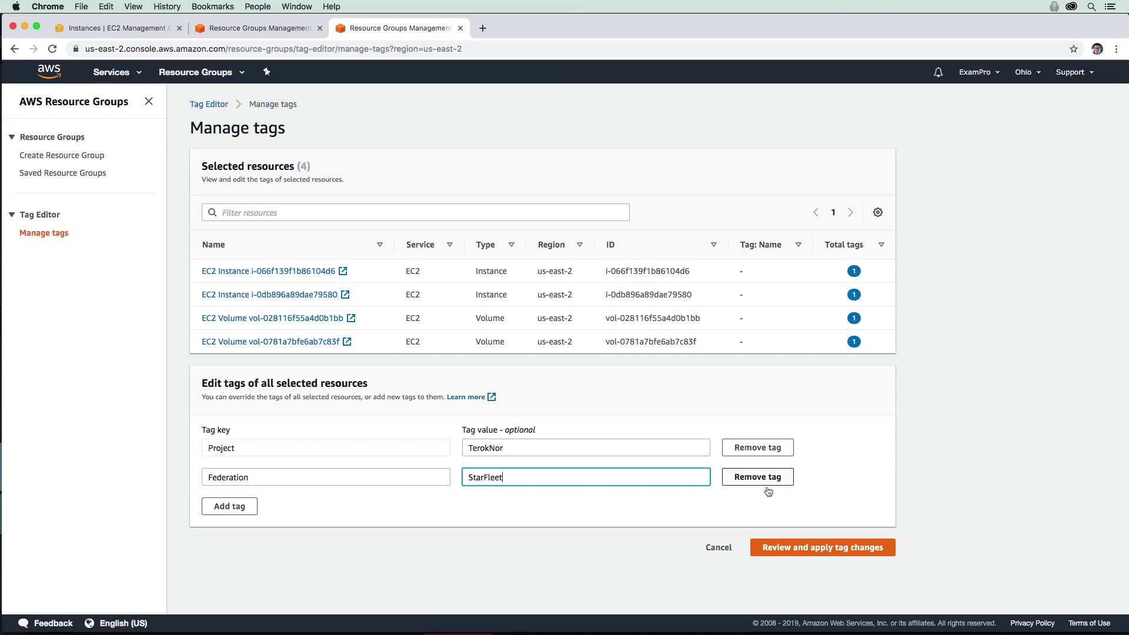
{"action": "left_click", "coordinate": [786, 548]}
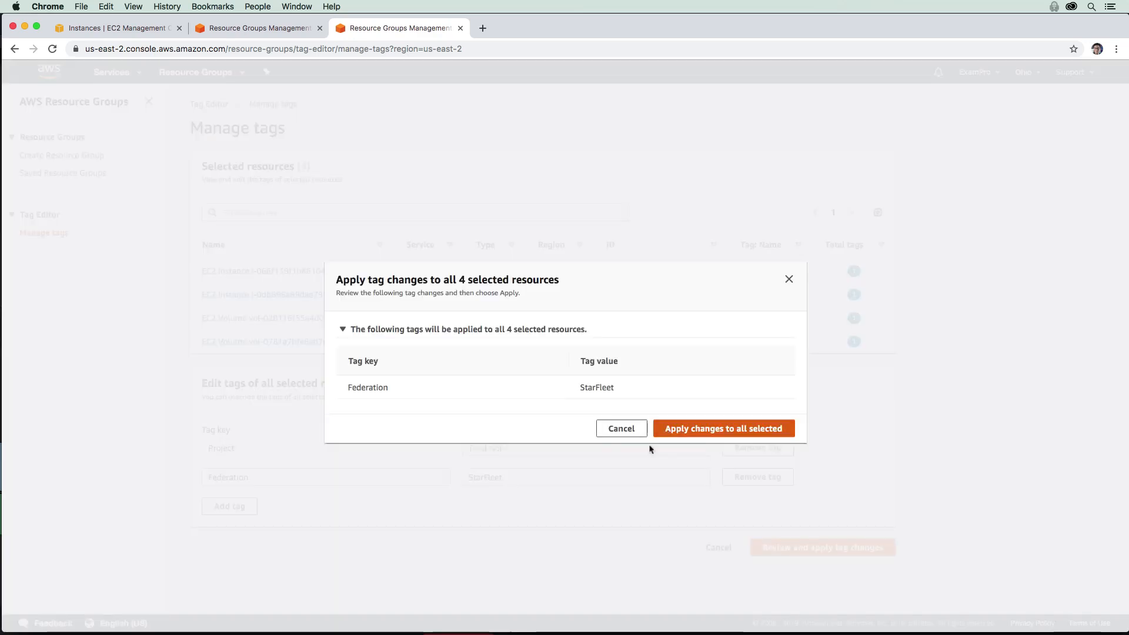
{"action": "left_click", "coordinate": [676, 429]}
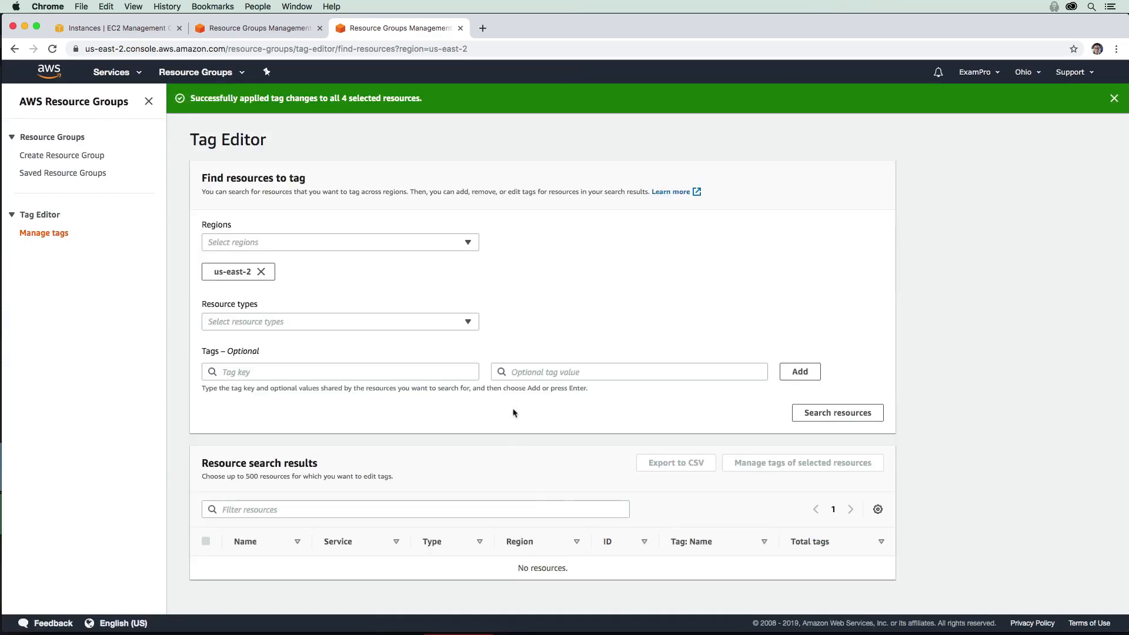
- Switch to the EC2 Instances page and refresh it to check the selected instance's tags
{"action": "left_click", "coordinate": [142, 33]}
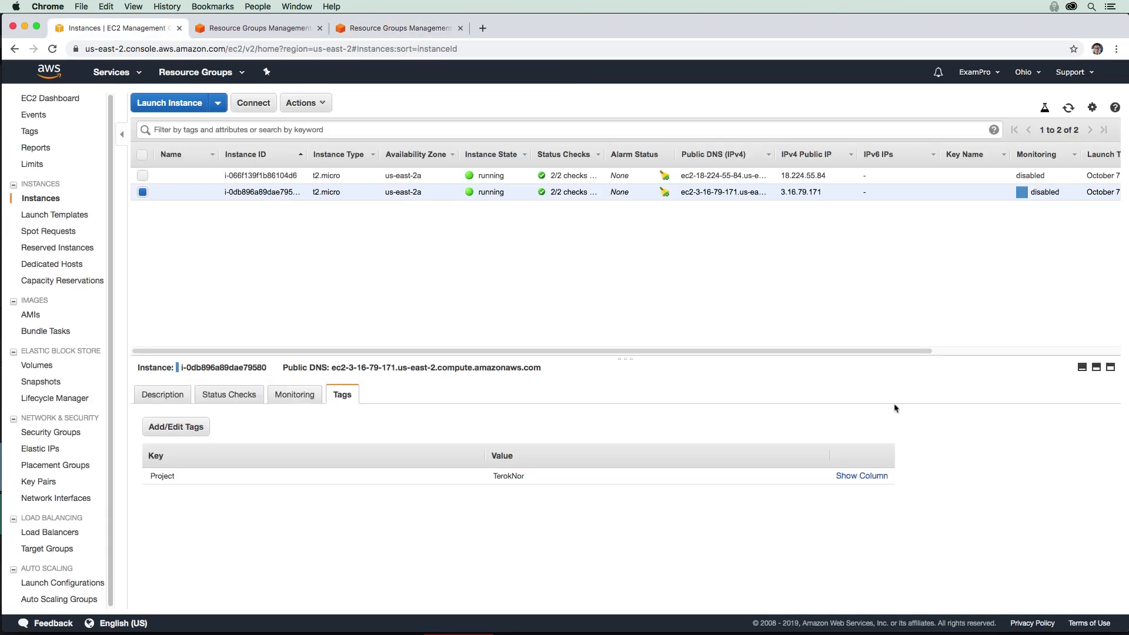
{"action": "left_click", "coordinate": [1069, 110]}
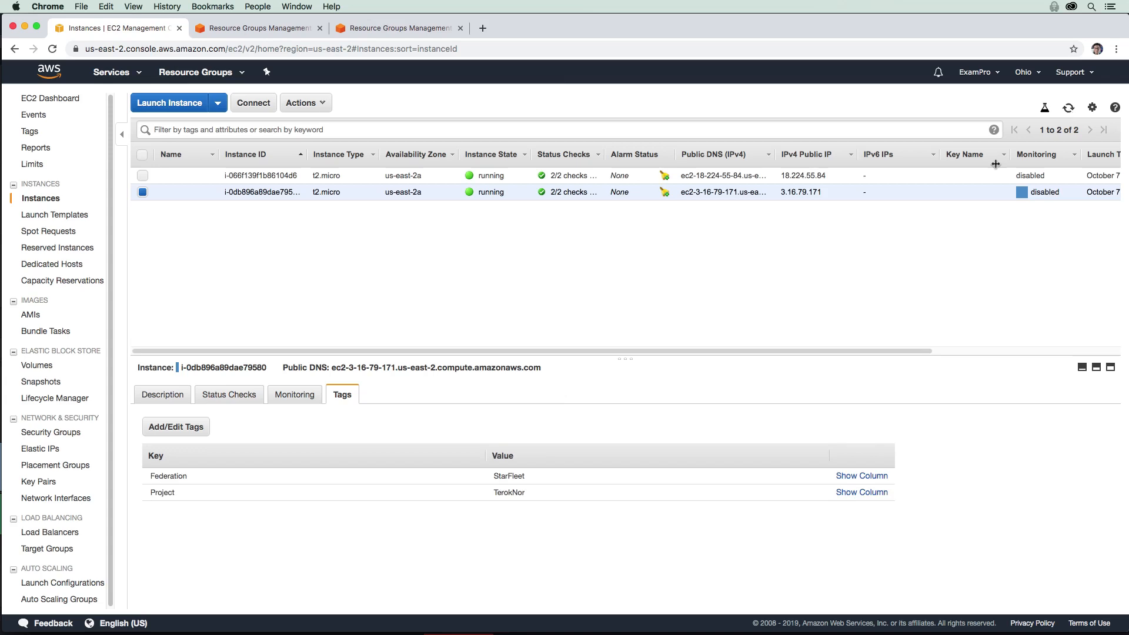
{"action": "double_click", "coordinate": [518, 476]}
- Return to the Tag Editor and search all resource types for the tag Project: TerokNor again
{"action": "left_click", "coordinate": [365, 30]}
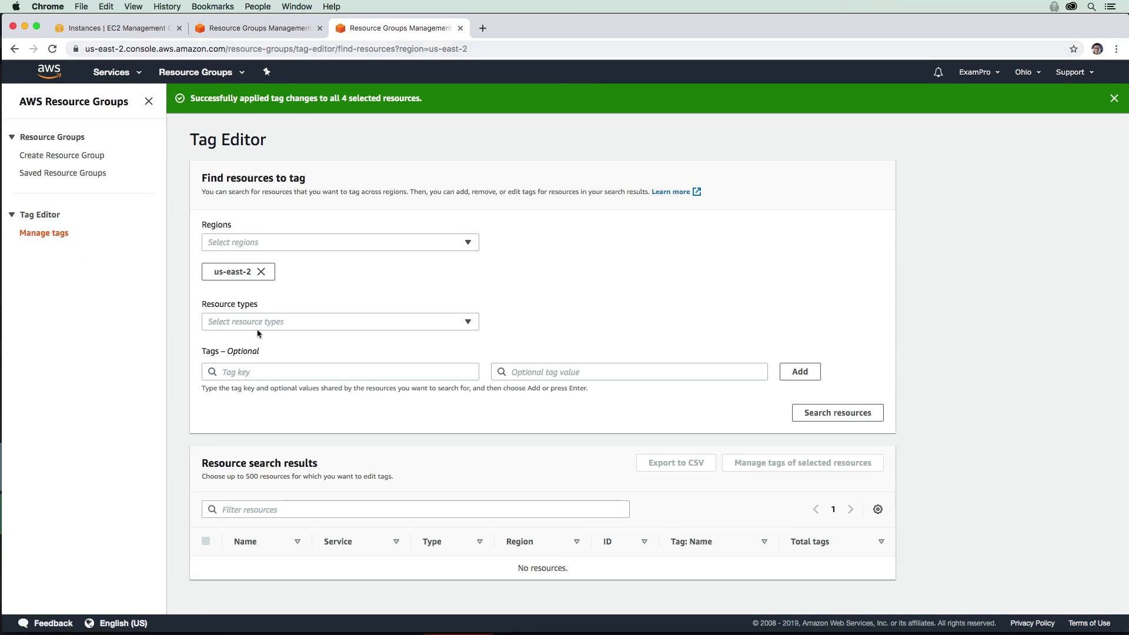
{"action": "left_click", "coordinate": [270, 378]}
{"action": "left_click", "coordinate": [256, 414]}
{"action": "left_click", "coordinate": [544, 373]}
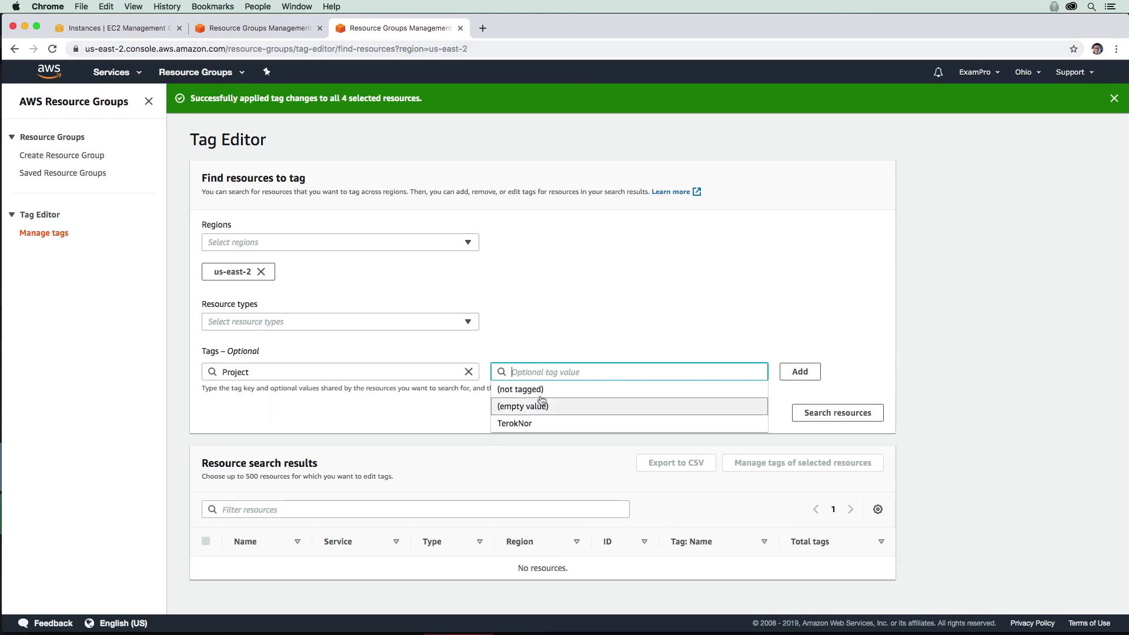
{"action": "left_click", "coordinate": [544, 423]}
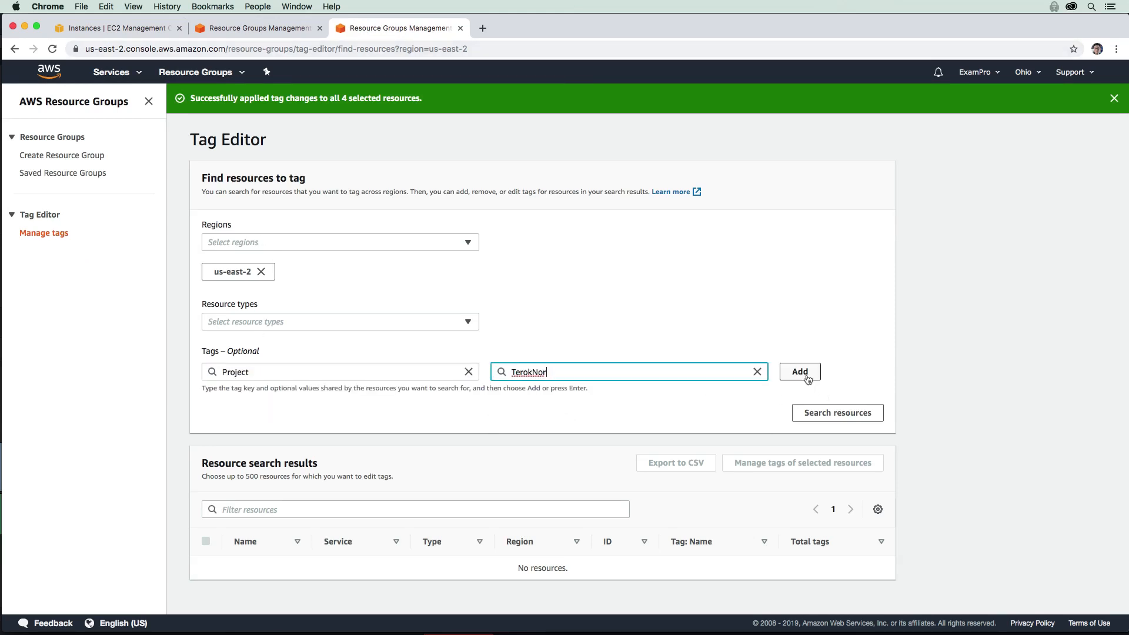
{"action": "left_click", "coordinate": [465, 320]}
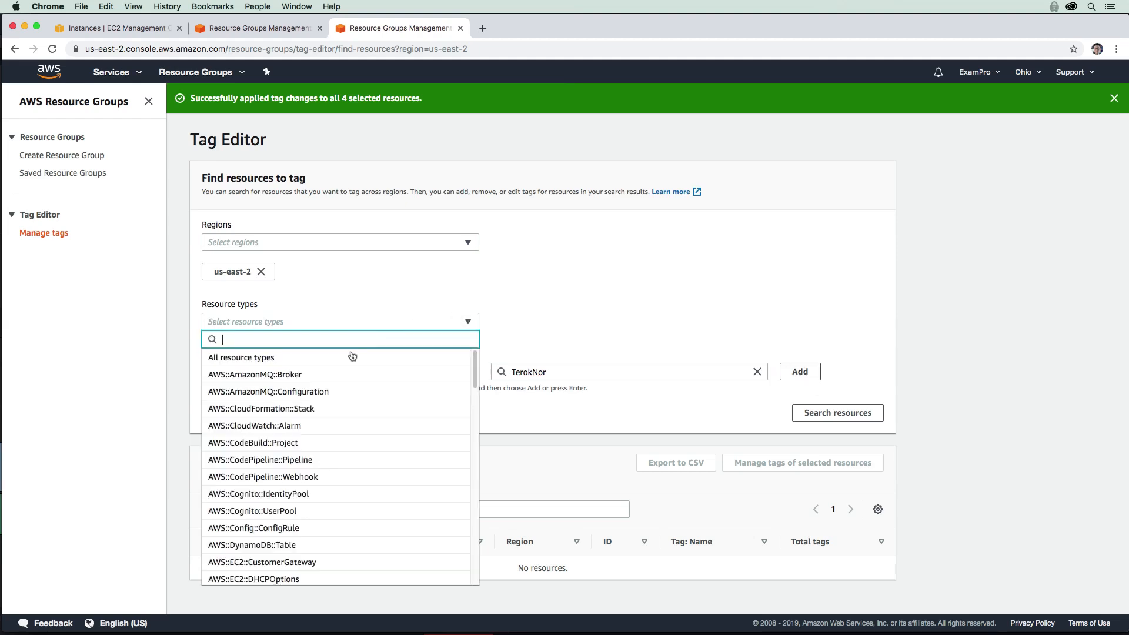
{"action": "left_click", "coordinate": [353, 355]}
{"action": "left_click", "coordinate": [831, 448]}
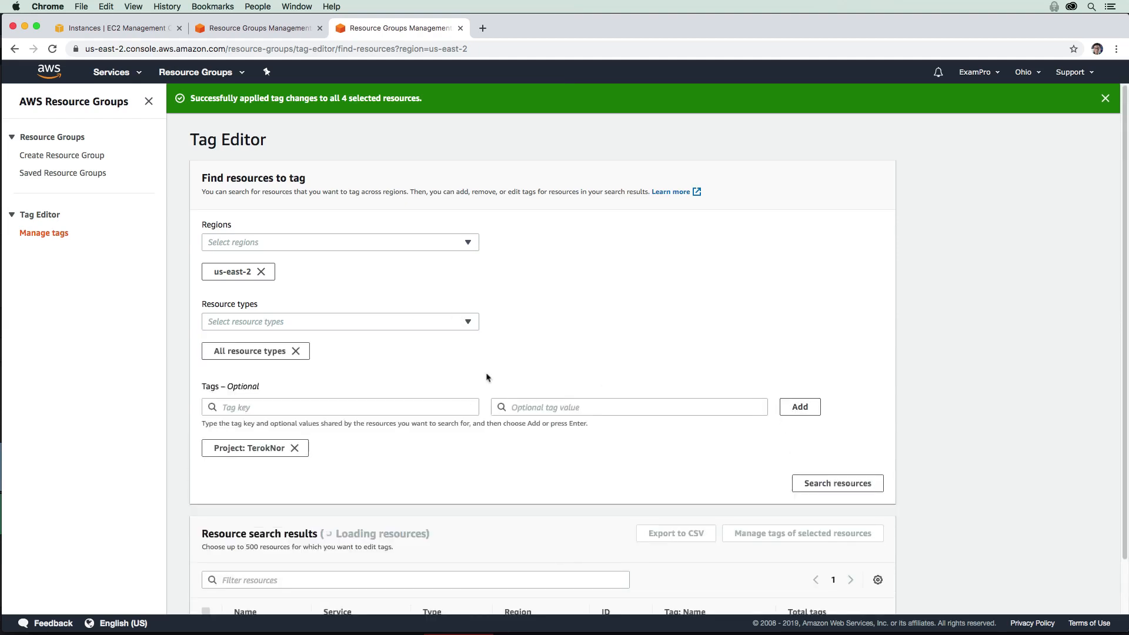
{"action": "scroll", "coordinate": [488, 377], "scroll_direction": "down", "scroll_amount": 3}
- Remove the Project tag from all found resources and apply the change to all selected
{"action": "left_click", "coordinate": [206, 482]}
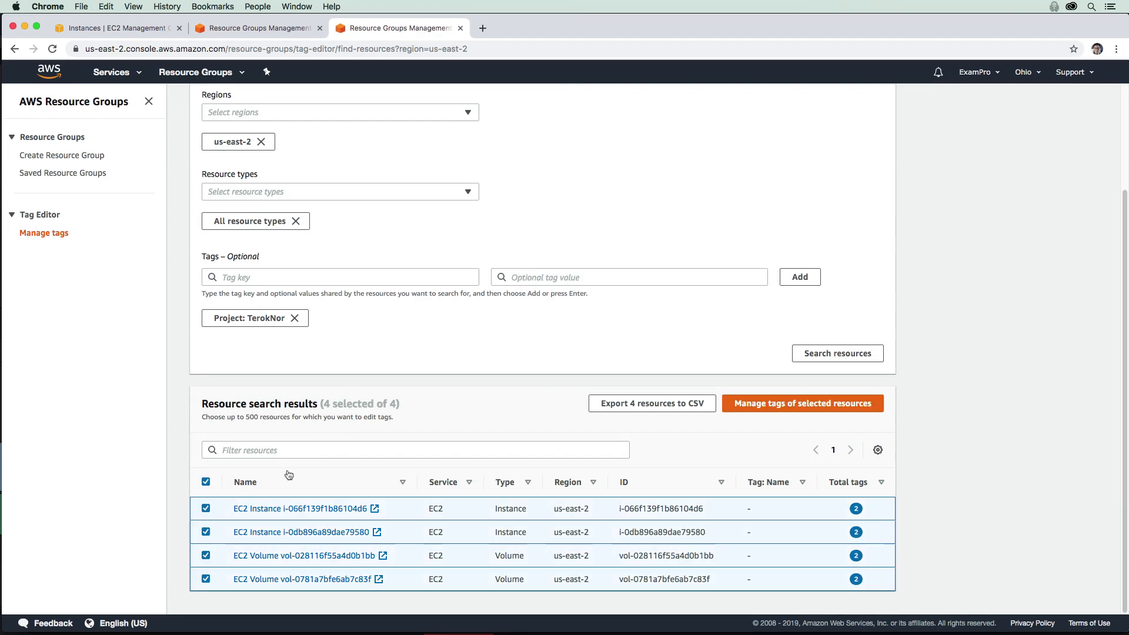
{"action": "left_click", "coordinate": [776, 403]}
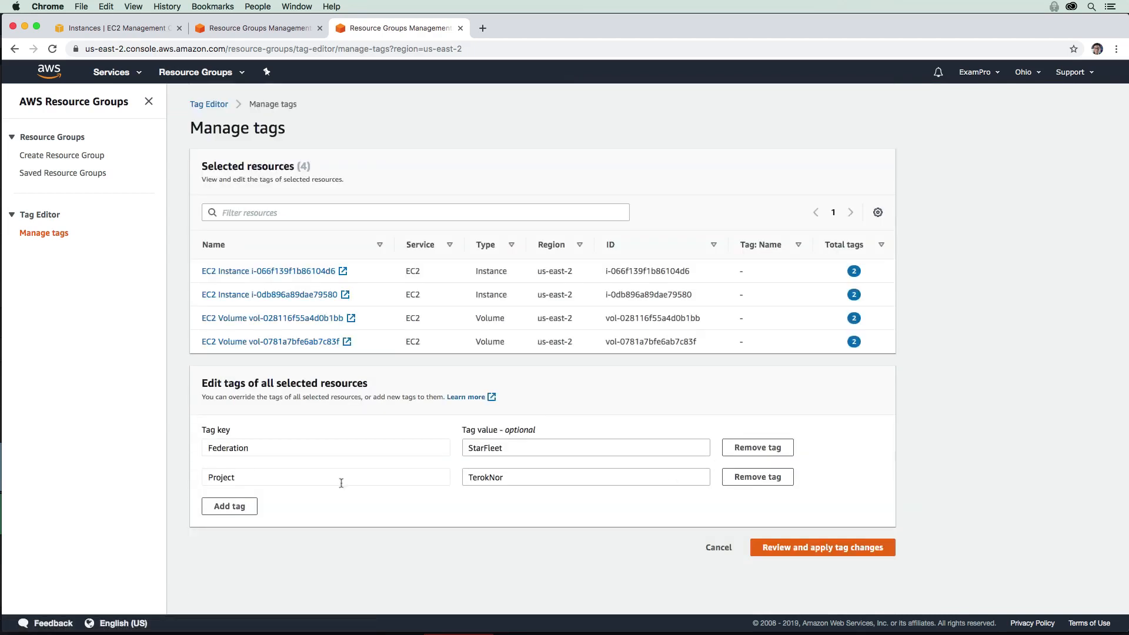
{"action": "left_click", "coordinate": [728, 479]}
{"action": "left_click", "coordinate": [788, 520]}
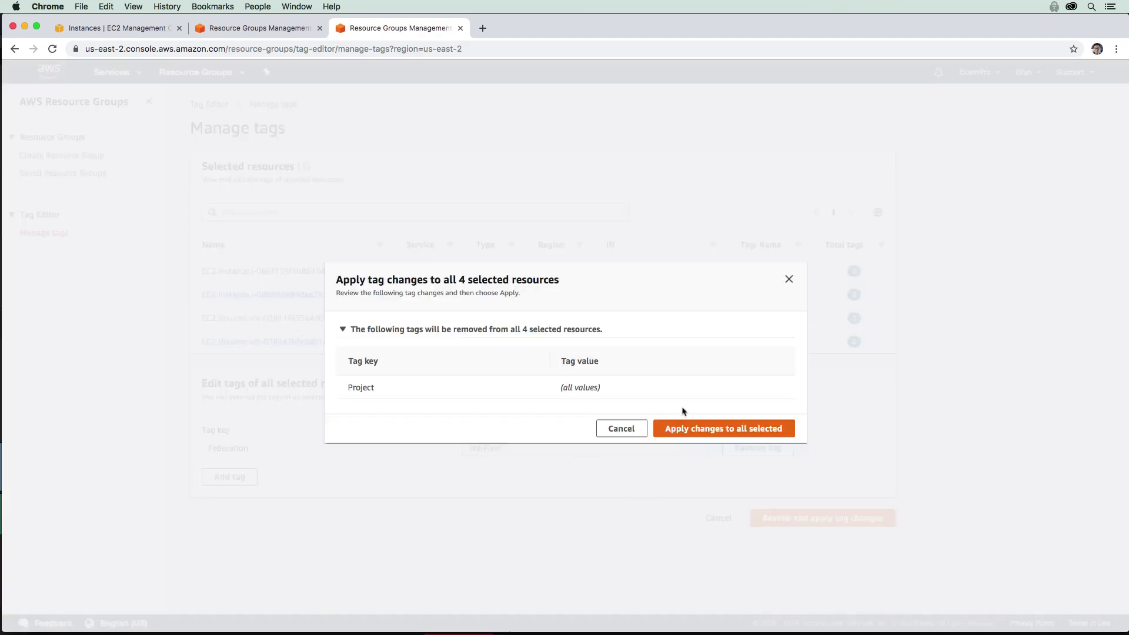
{"action": "left_click", "coordinate": [694, 435]}
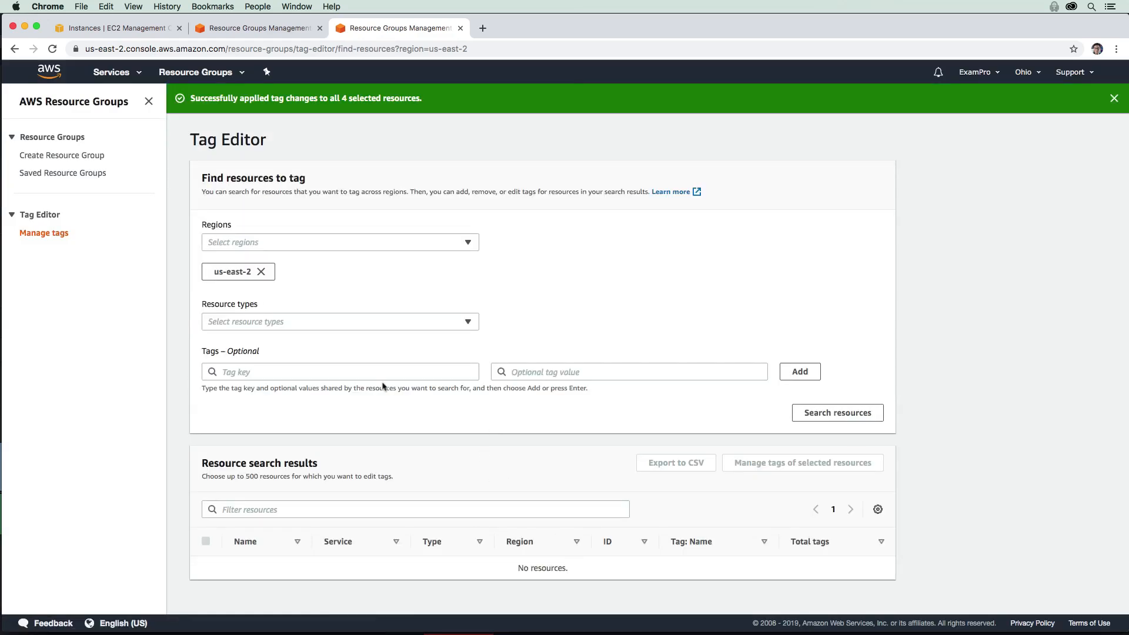
- Return to the EC2 Instances page and refresh the list to check the selected instance's remaining tags
{"action": "left_click", "coordinate": [147, 35]}
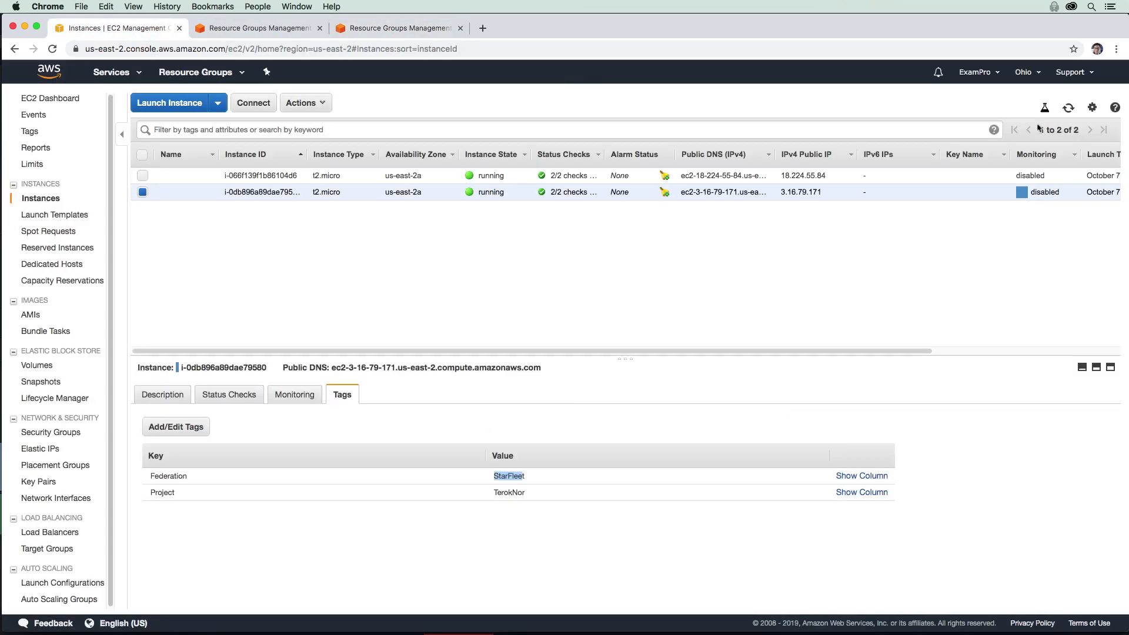
{"action": "left_click", "coordinate": [1067, 112]}
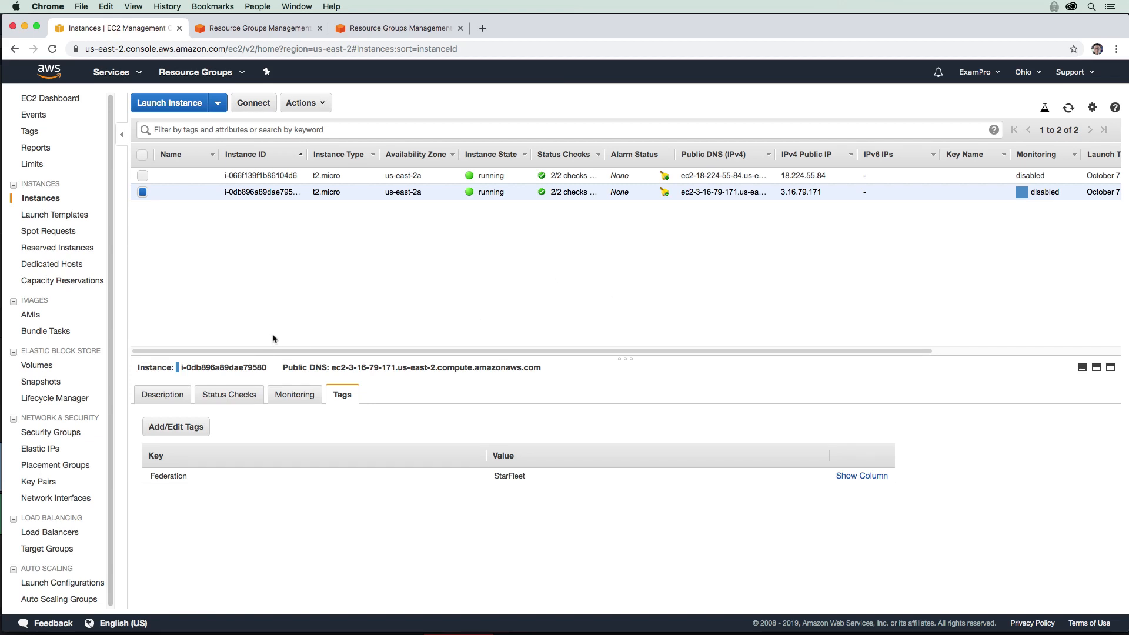
- Terminate both running t2.micro instances and confirm the termination
{"action": "left_click", "coordinate": [142, 155]}
{"action": "left_click", "coordinate": [306, 102]}
{"action": "mouse_move", "coordinate": [321, 182]}
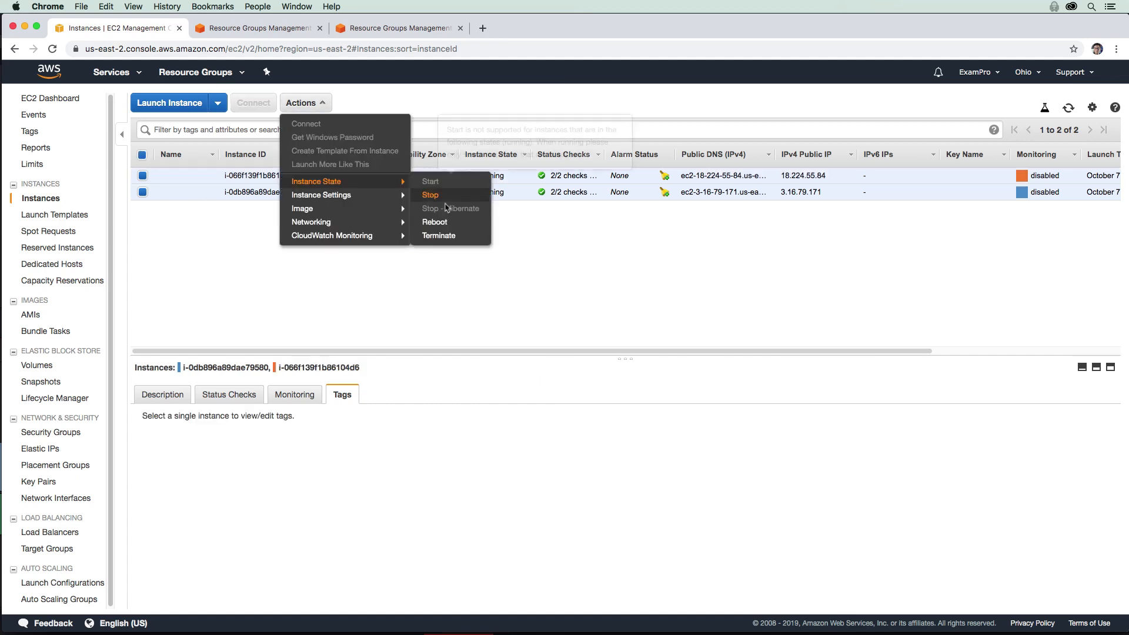
{"action": "left_click", "coordinate": [448, 236]}
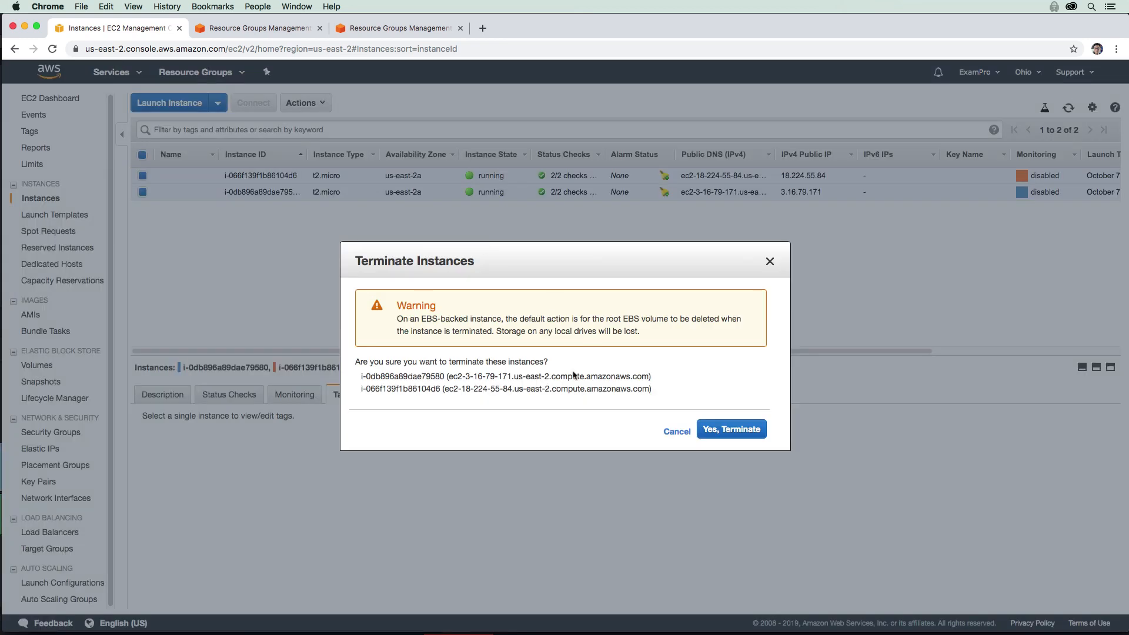
{"action": "left_click", "coordinate": [719, 428]}
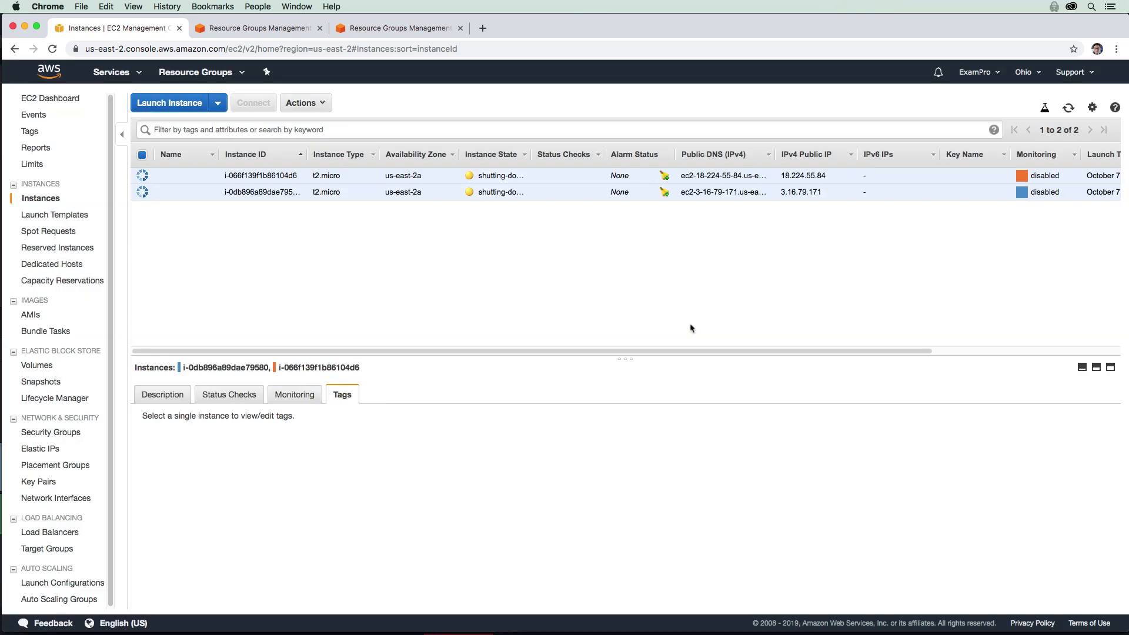